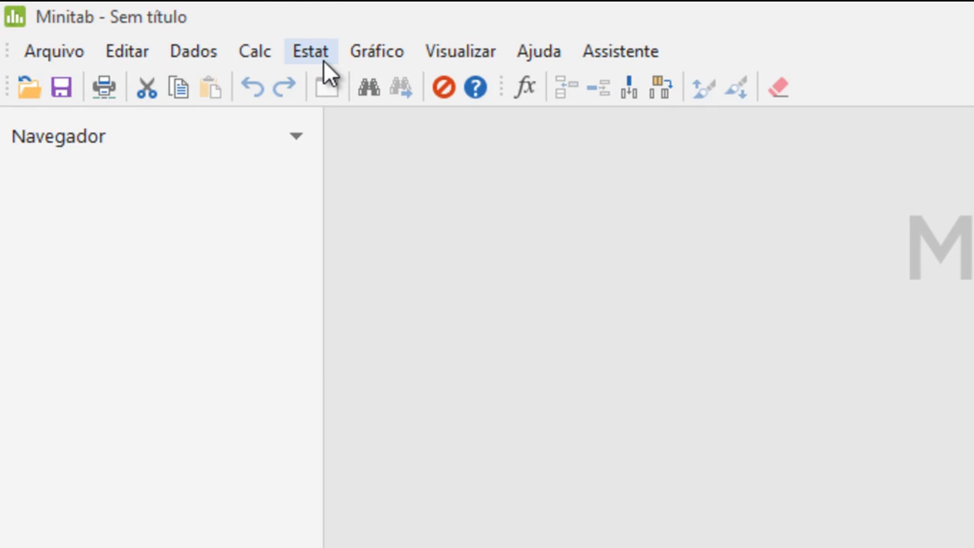
- Create a Pareto chart with Defeito as the defect data and Cont as the frequencies, combining remaining defects after 95 percent
click(324, 60)
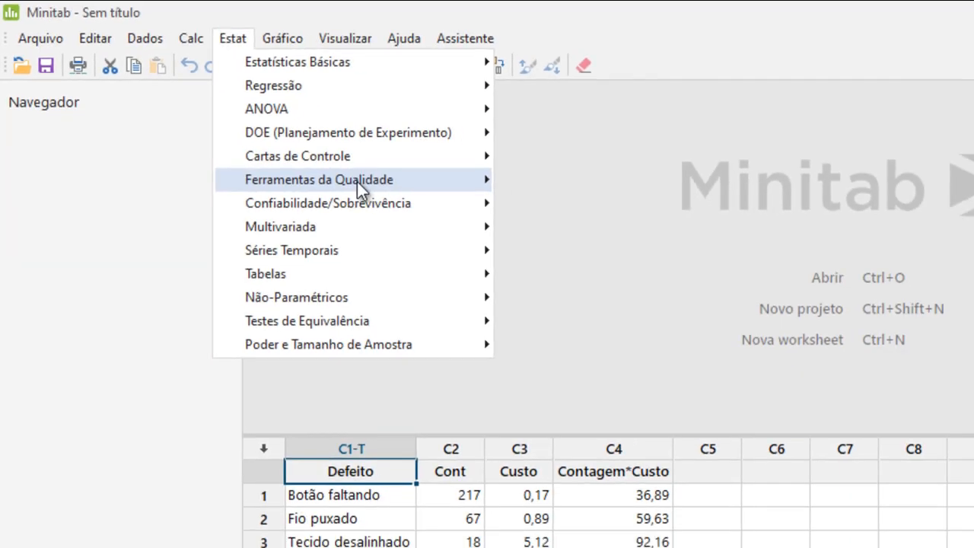
mouse_move(477, 242)
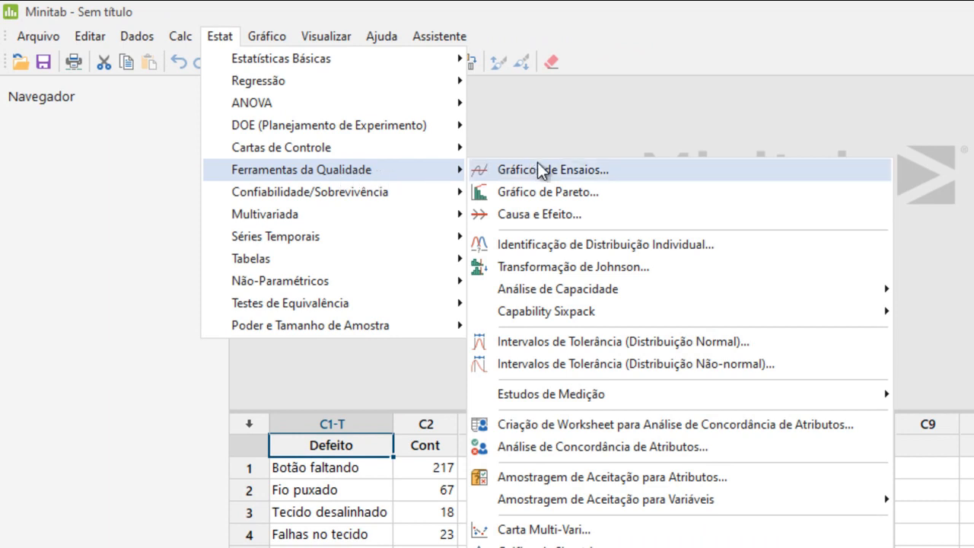
click(581, 197)
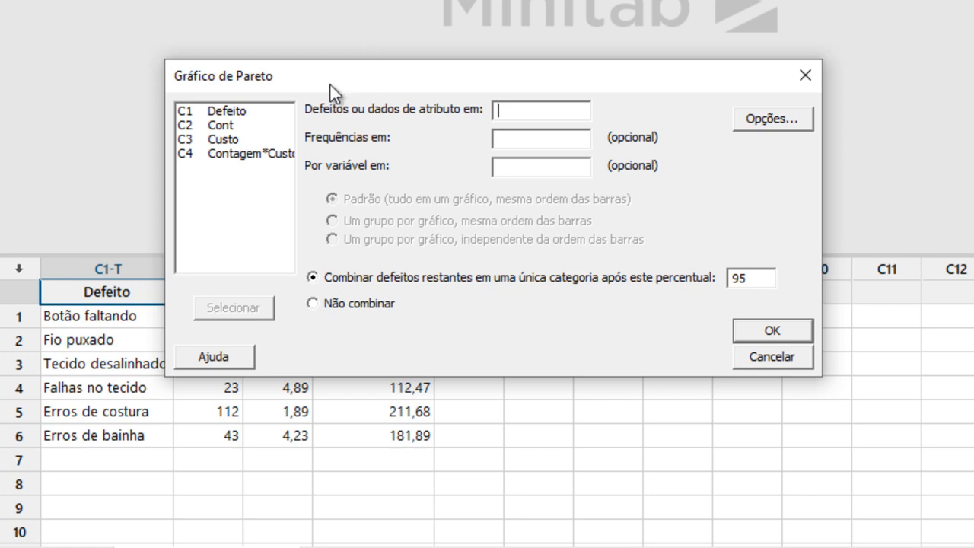
double_click(228, 112)
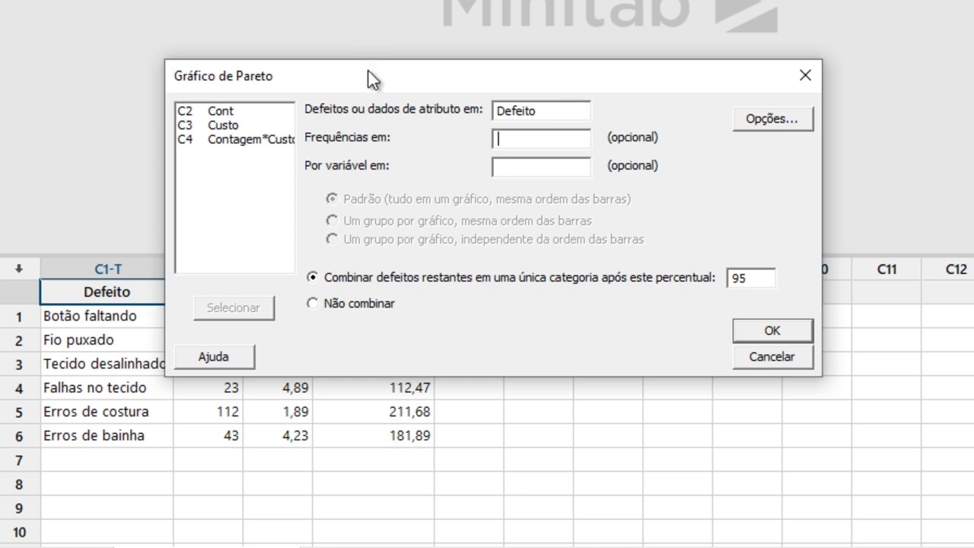
drag(369, 76, 398, 76)
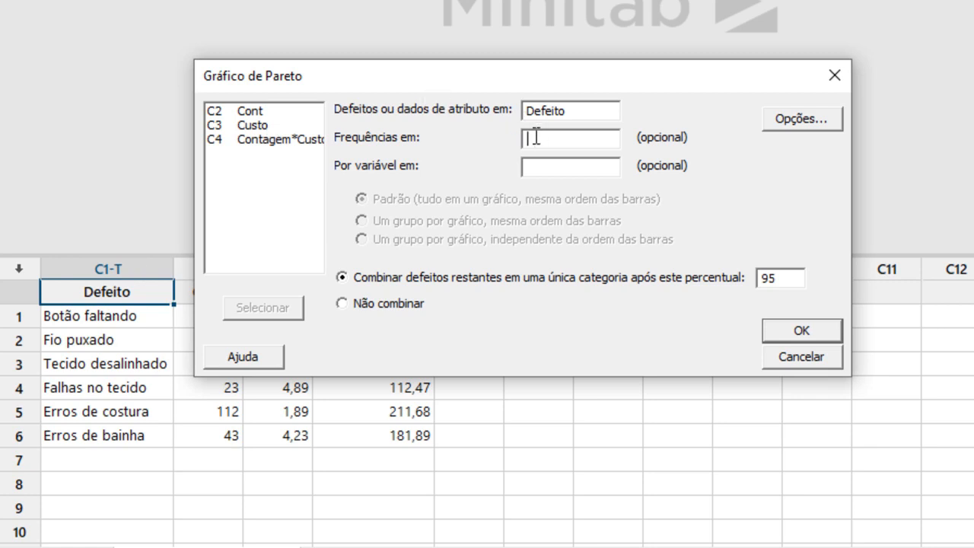
double_click(254, 111)
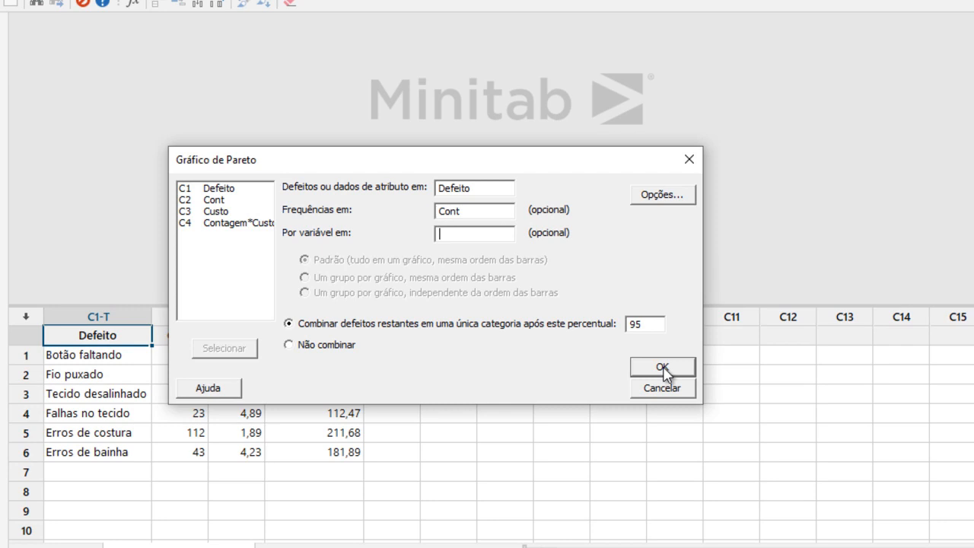
click(663, 369)
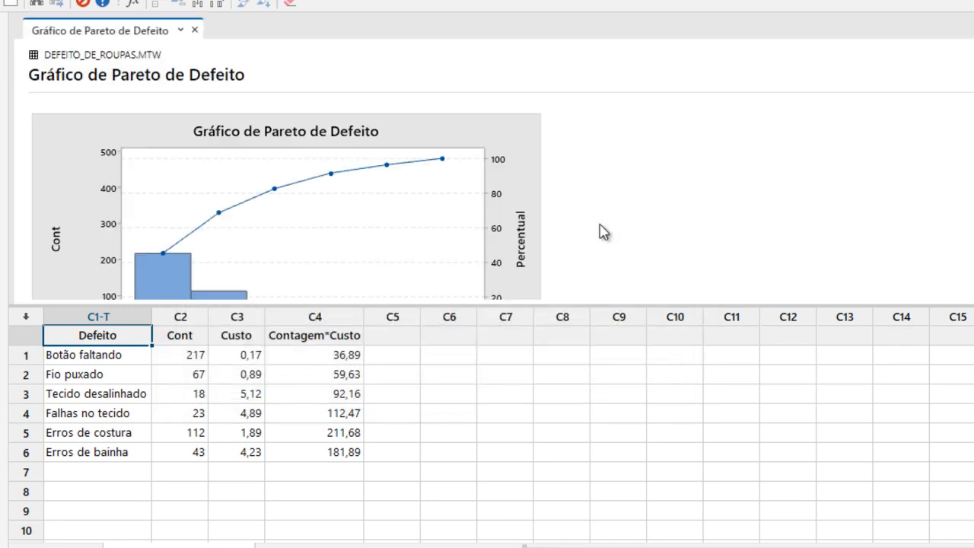
- Give the Cont Pareto chart's figure region a custom white background fill and apply the graph edits
drag(973, 179, 973, 194)
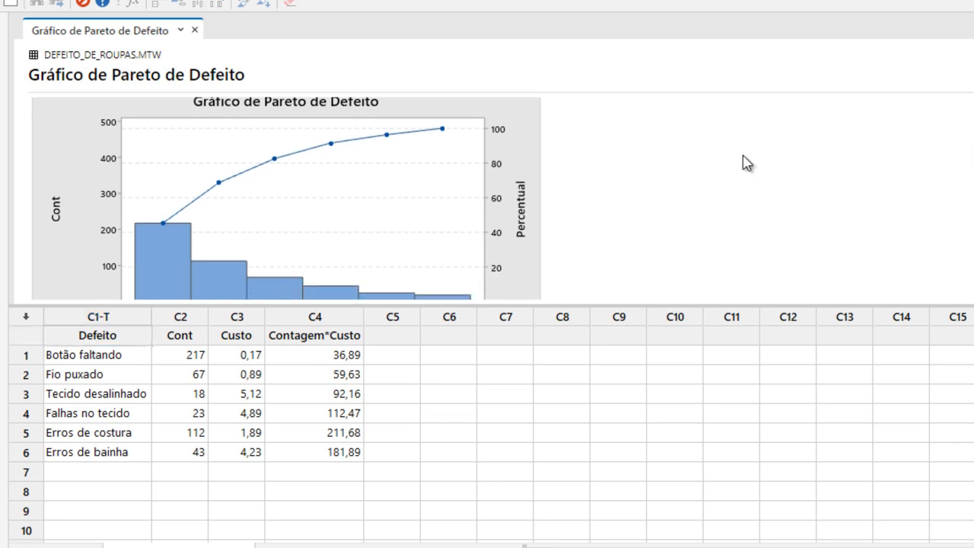
double_click(524, 138)
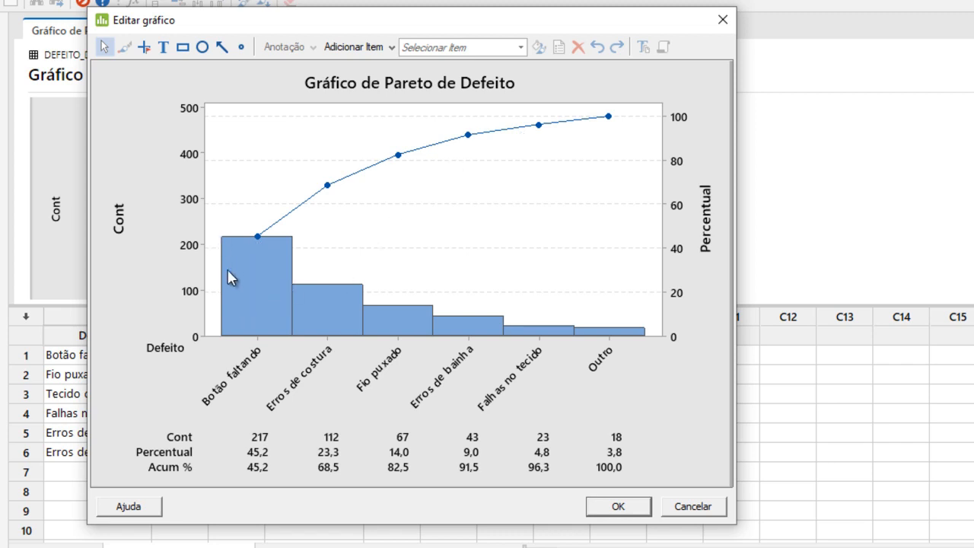
mouse_move(242, 261)
click(709, 95)
double_click(710, 95)
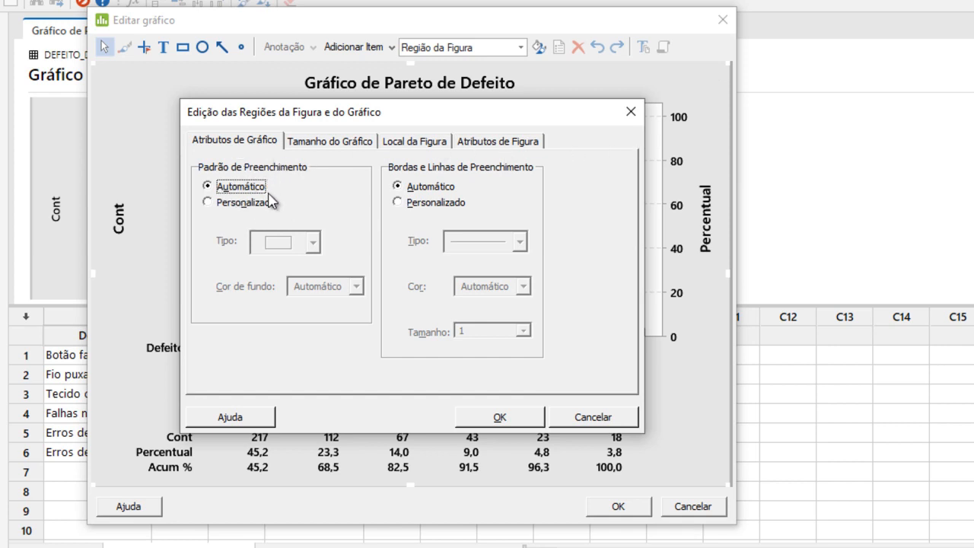
click(208, 203)
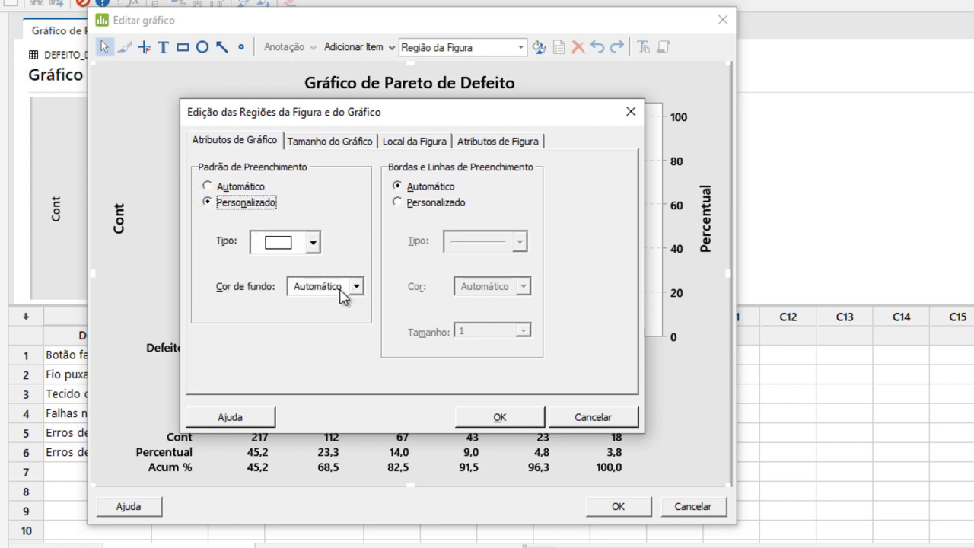
click(342, 294)
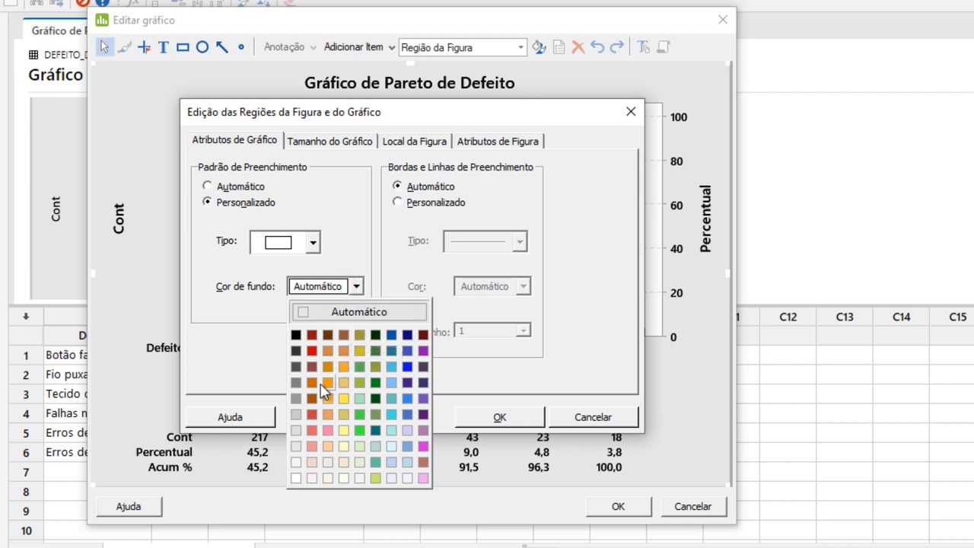
click(296, 478)
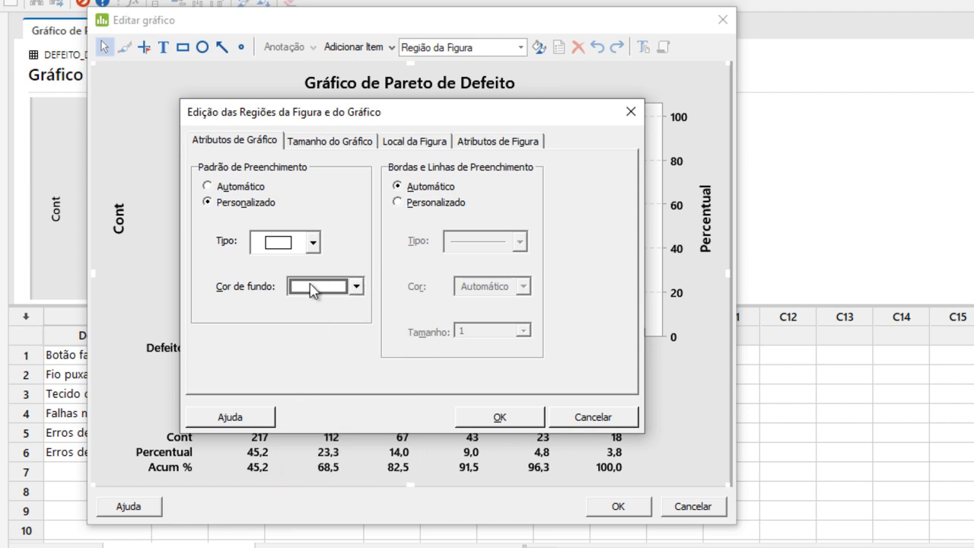
click(482, 417)
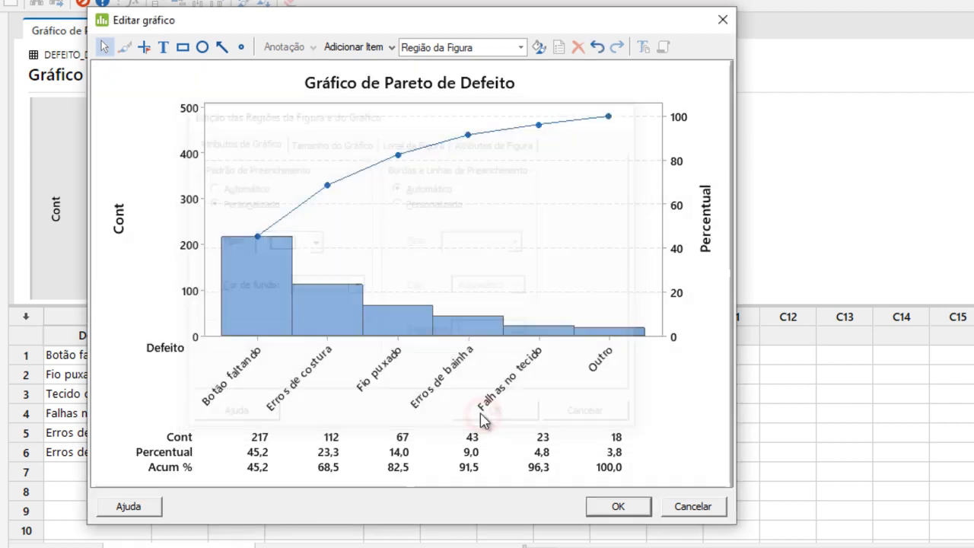
mouse_move(449, 340)
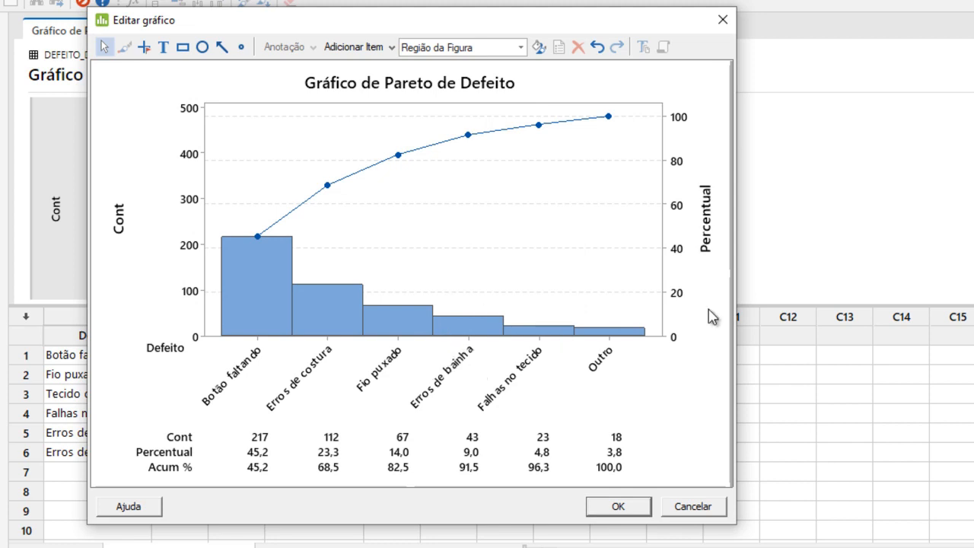
click(630, 517)
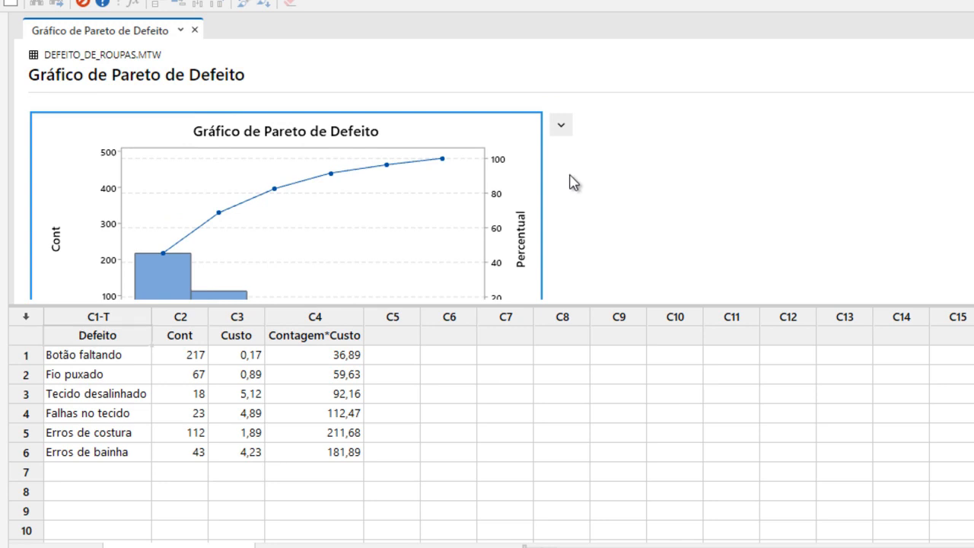
- Review the options for sending, copying and saving the Pareto chart, and view its defect categories
click(560, 129)
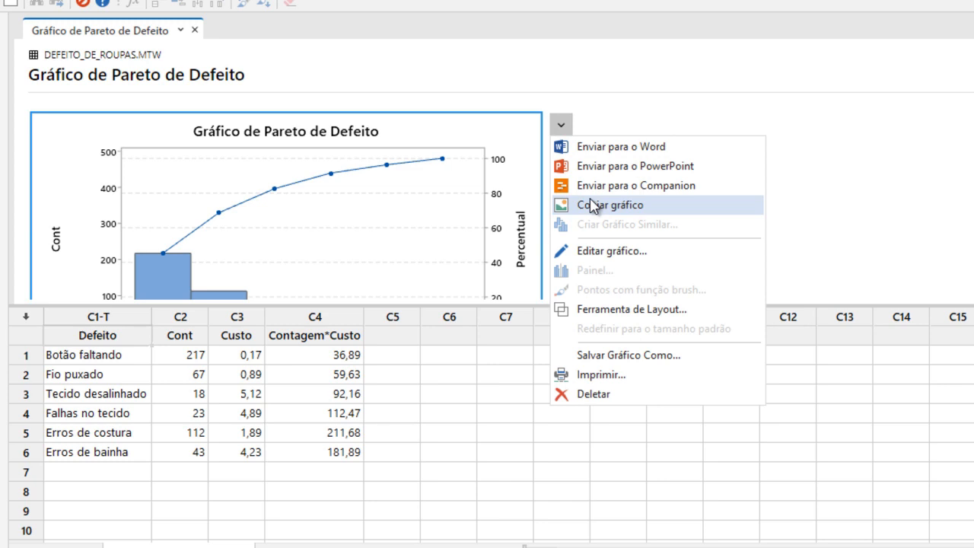
click(618, 156)
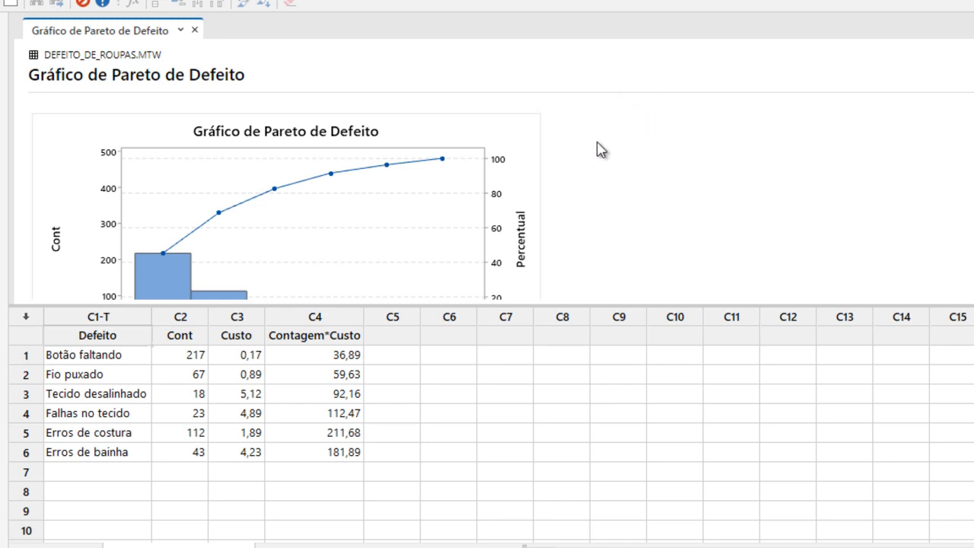
scroll(599, 150, down, 3)
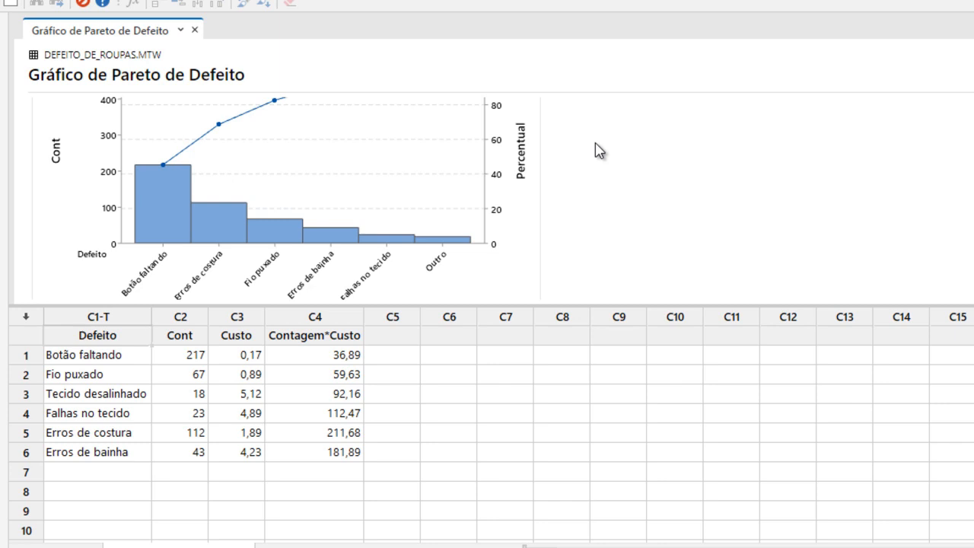
- Create a second Pareto chart of Defeito using Contagem*Custo as the frequencies in place of Cont
key(ctrl+e)
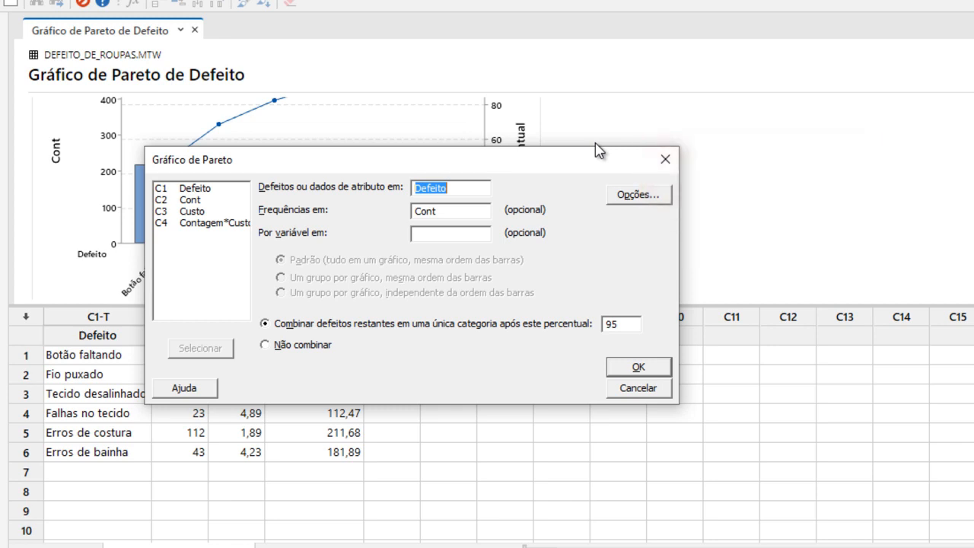
click(456, 214)
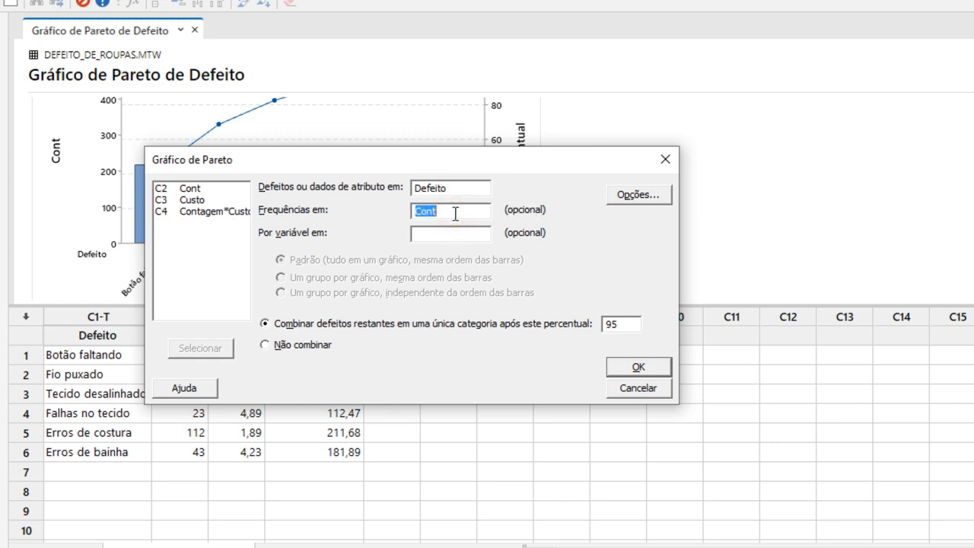
key(BackSpace)
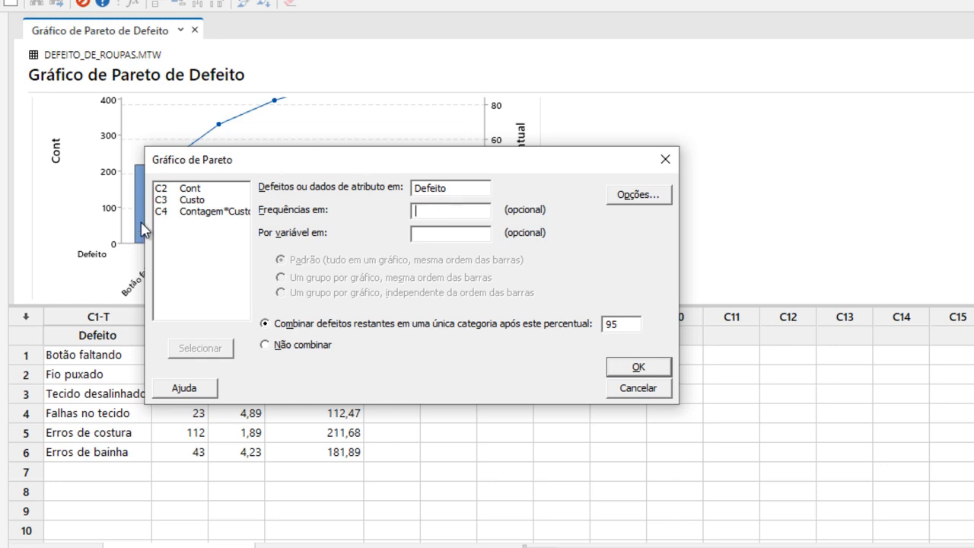
double_click(184, 217)
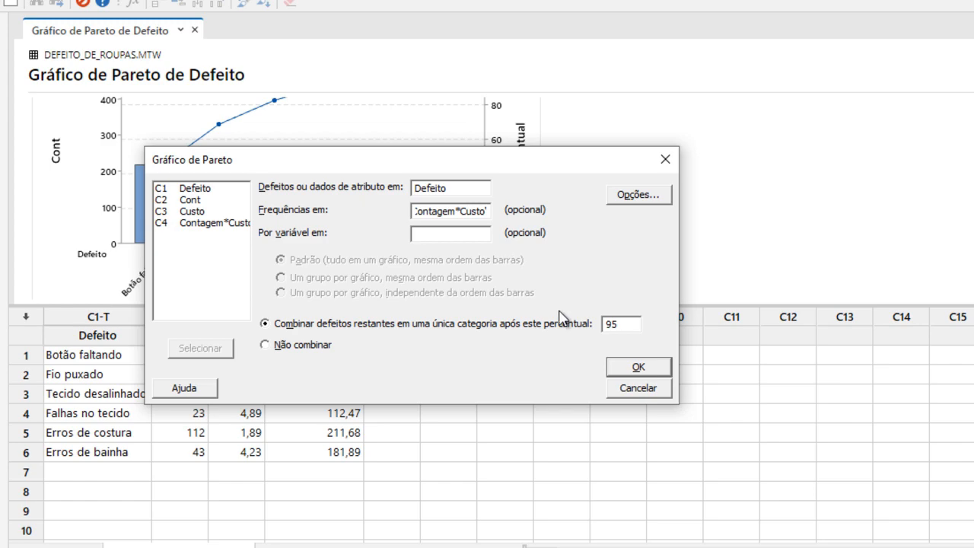
click(638, 368)
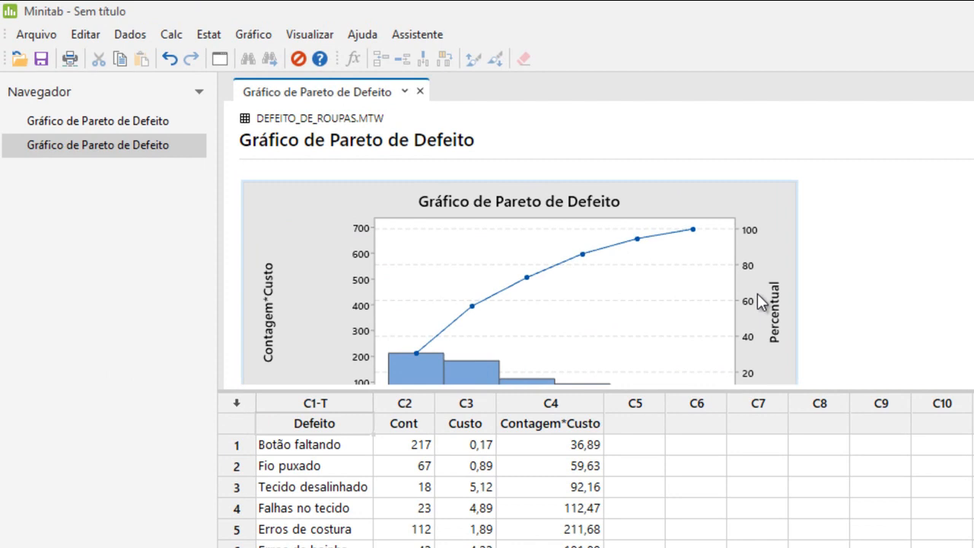
- Compare the defect order in the Contagem*Custo Pareto chart with the Cont chart, returning to the Contagem*Custo chart
scroll(509, 224, down, 3)
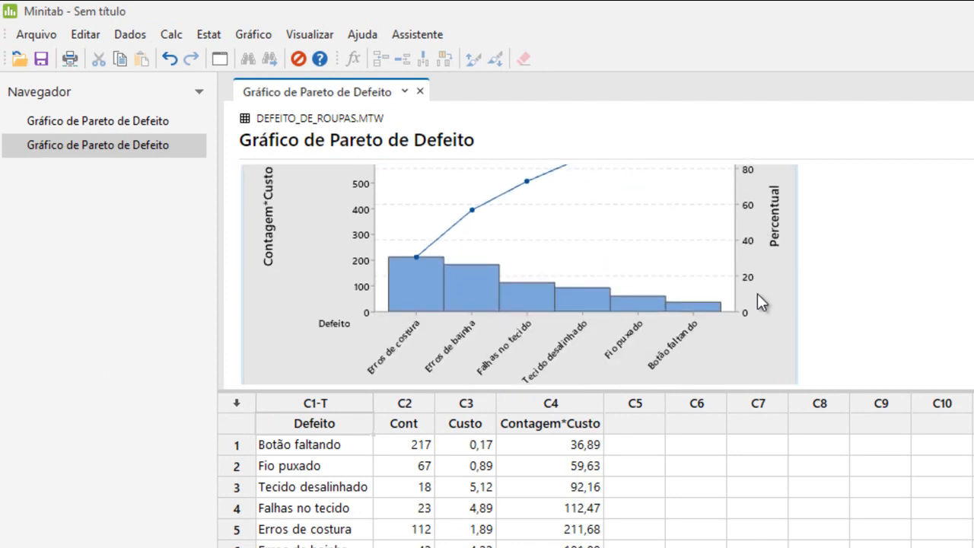
click(160, 143)
click(161, 123)
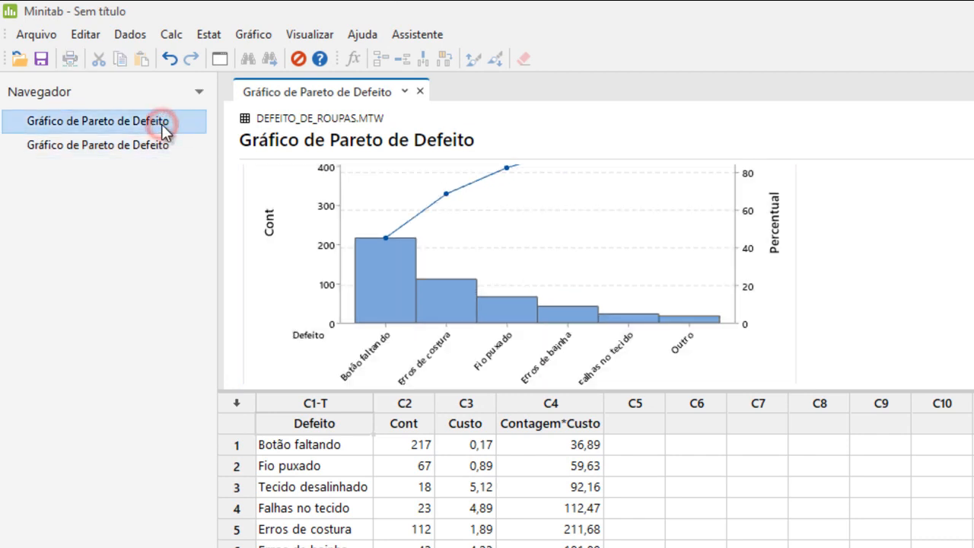
click(142, 144)
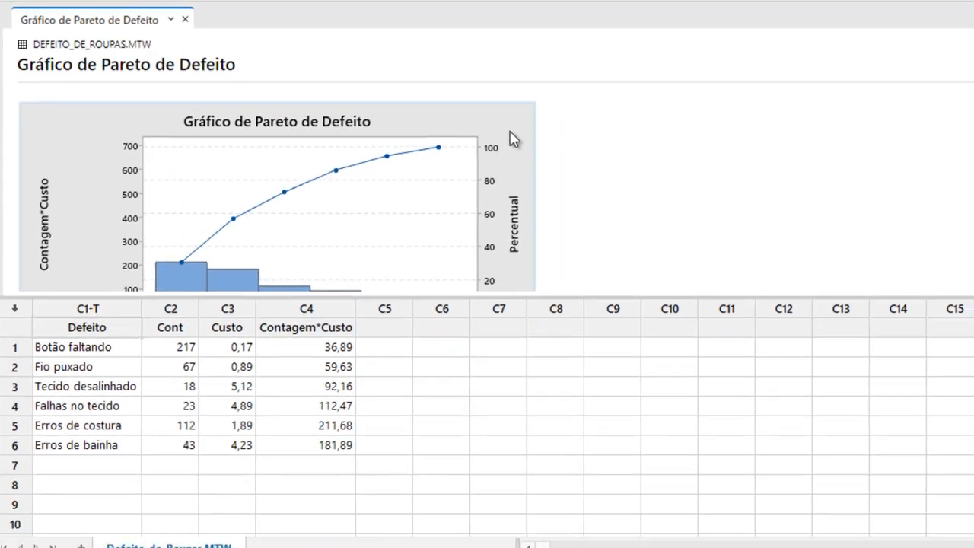
- Open the Contagem*Custo Pareto chart for editing and give its figure region a custom white background fill
double_click(509, 135)
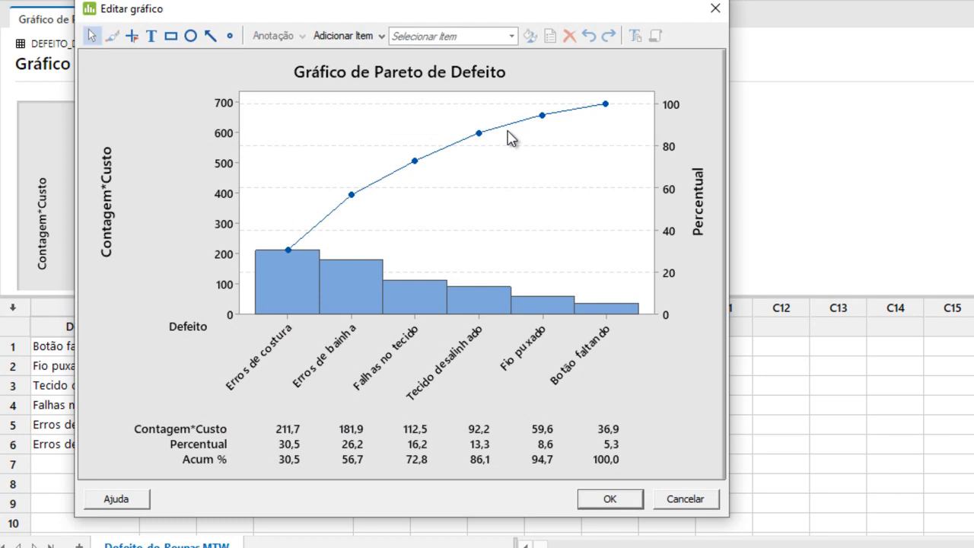
double_click(609, 71)
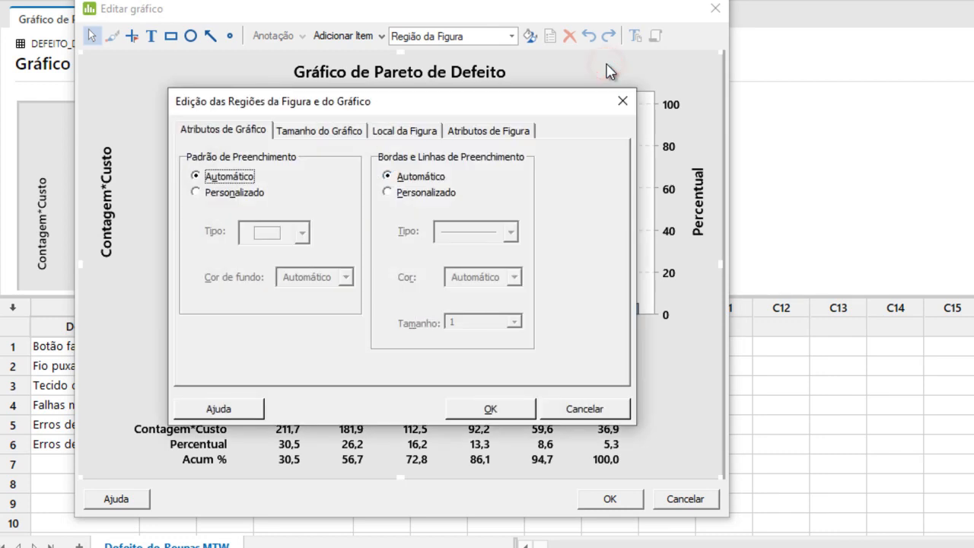
click(259, 194)
click(332, 277)
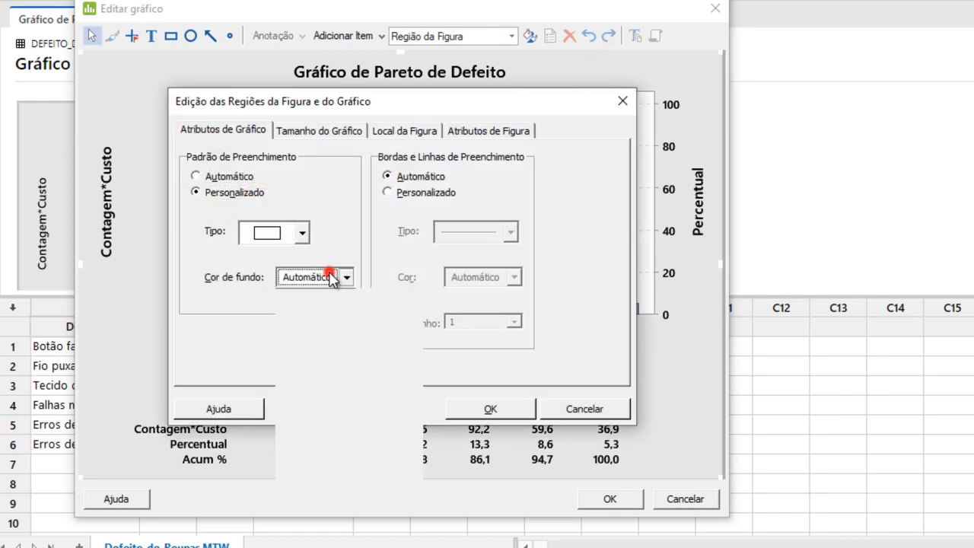
click(284, 471)
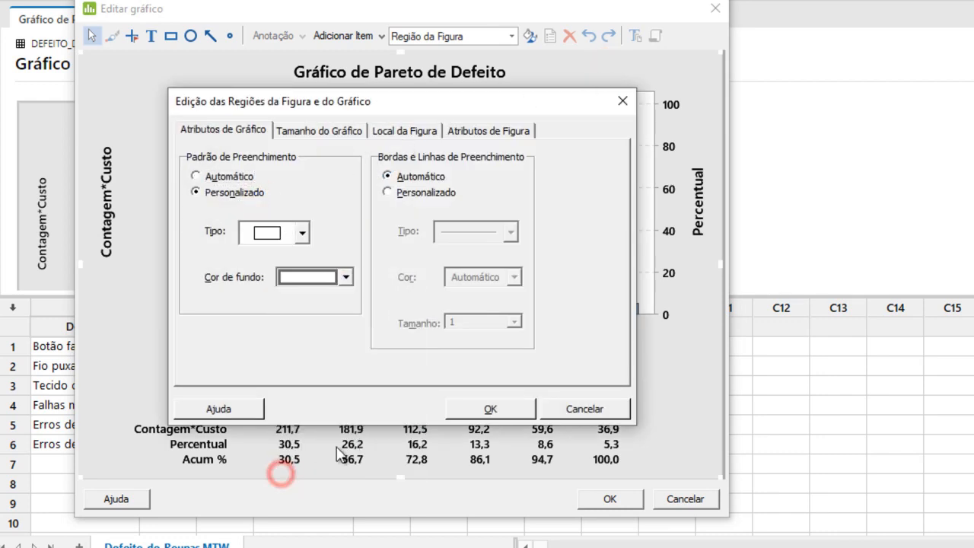
click(468, 408)
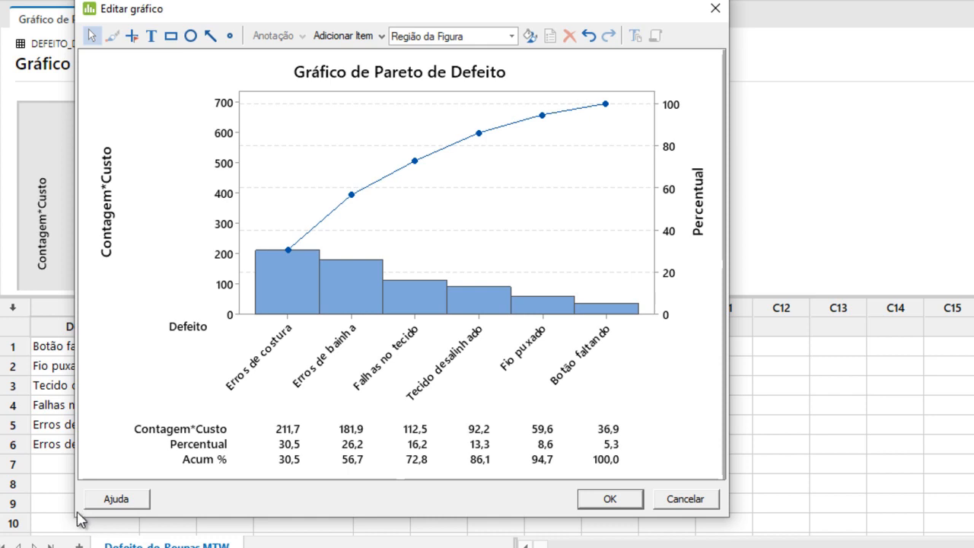
- Shrink the graph editing window and move it aside, showing the Cont Pareto chart next to it for comparison
drag(74, 515, 242, 420)
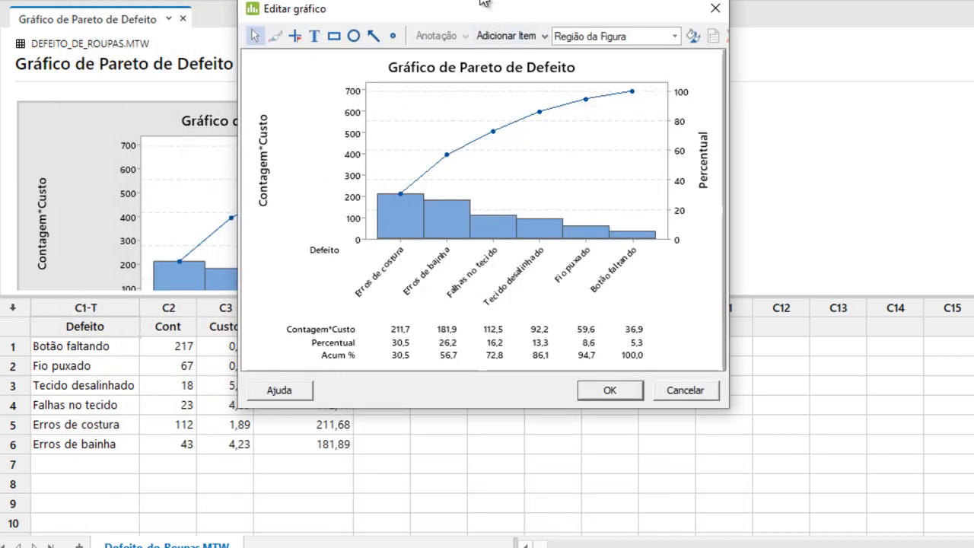
drag(493, 8, 748, 37)
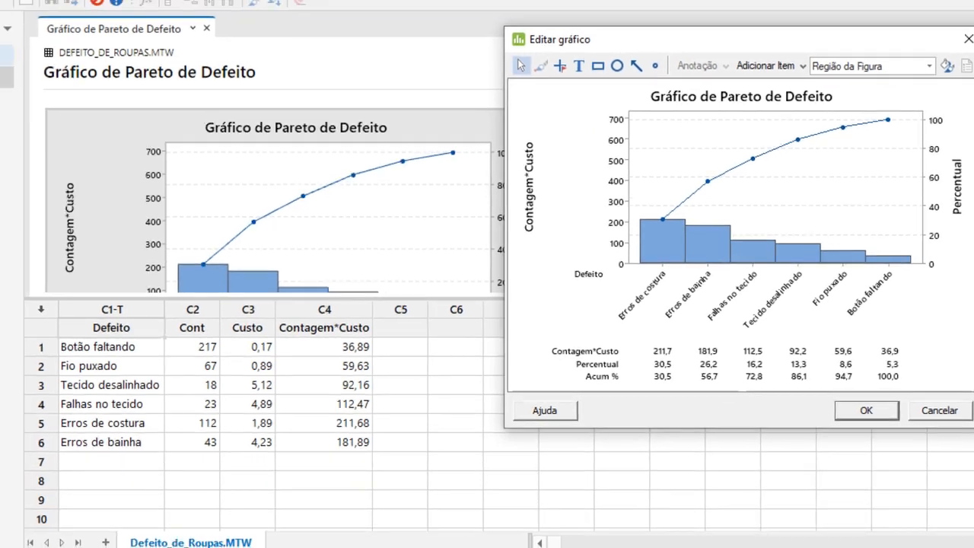
click(78, 99)
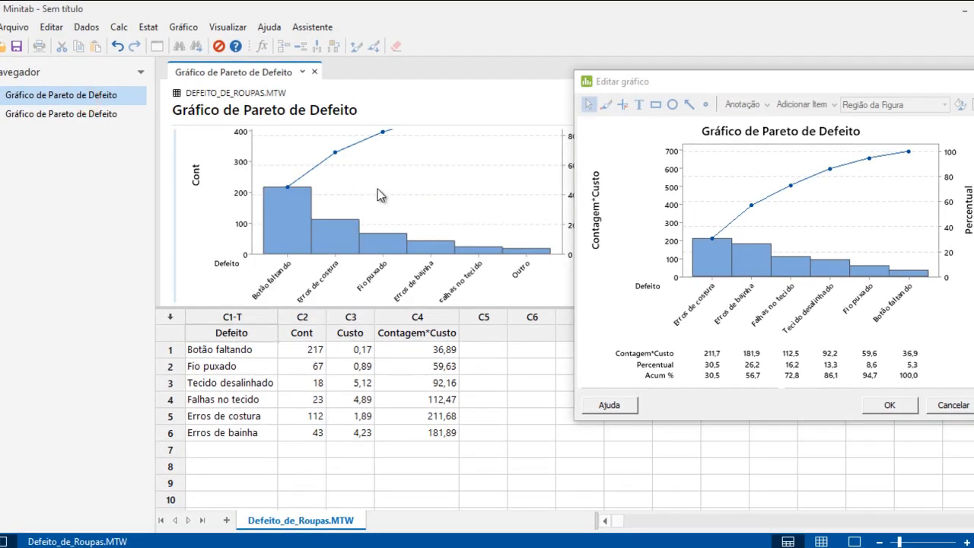
- Open the Cont Pareto chart for editing and arrange its resized window beside the enlarged Contagem*Custo chart window for comparison
click(370, 191)
double_click(377, 192)
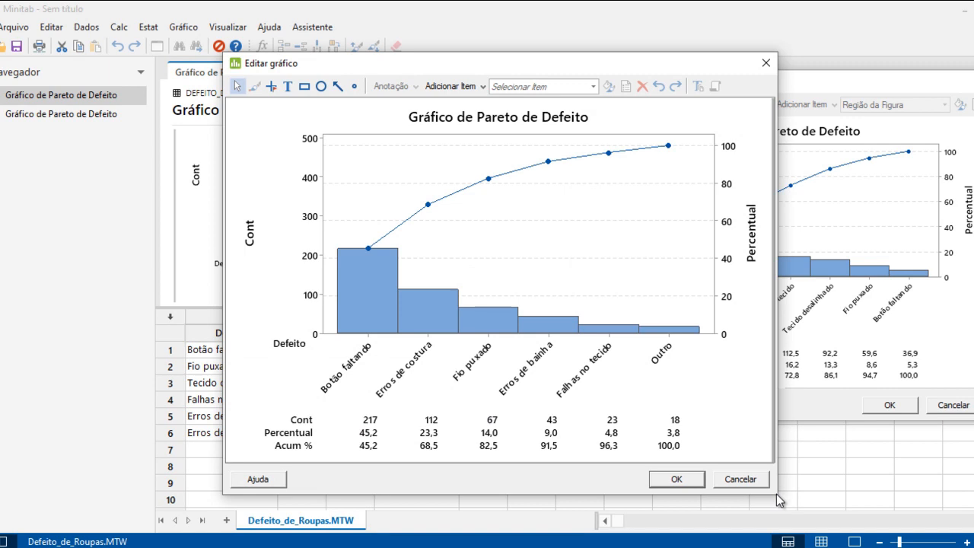
drag(781, 491, 631, 398)
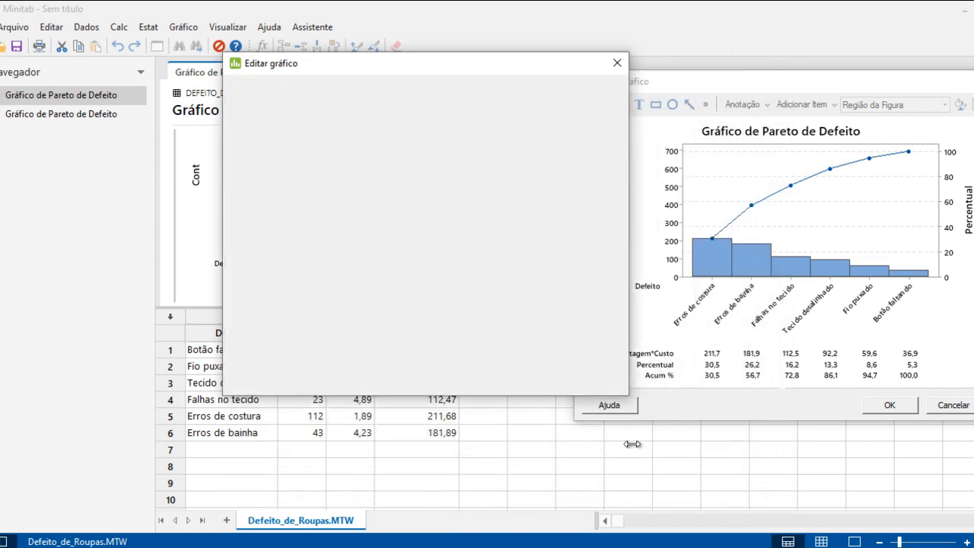
drag(536, 76, 332, 83)
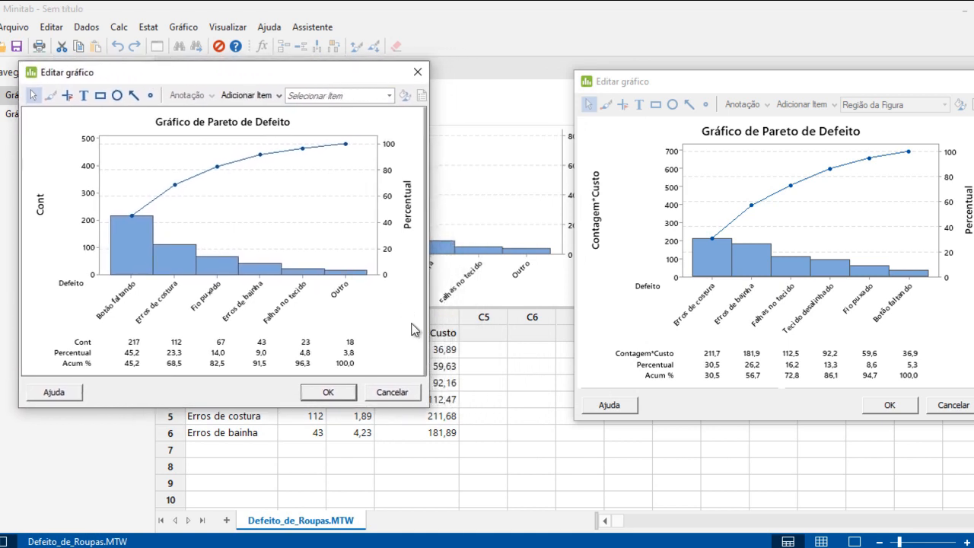
drag(426, 408, 455, 423)
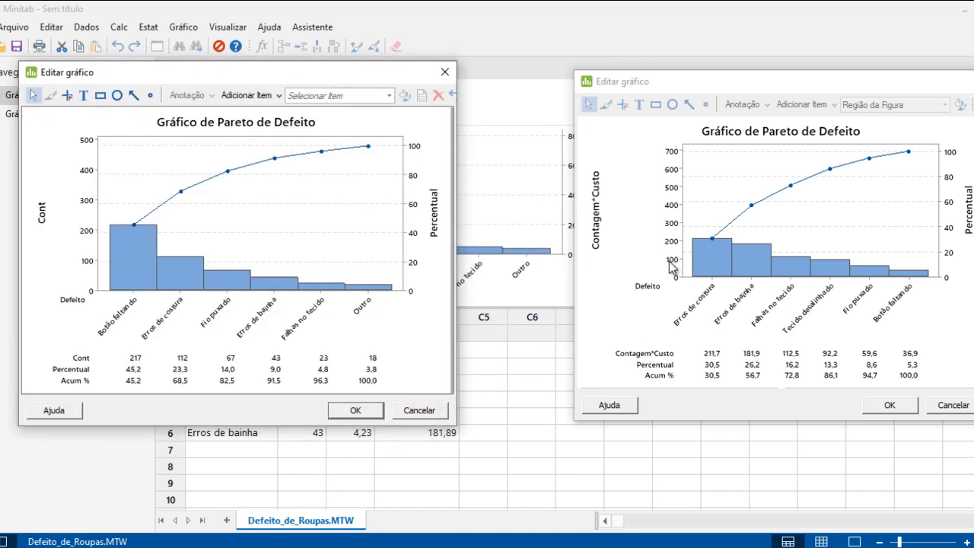
drag(755, 84, 647, 71)
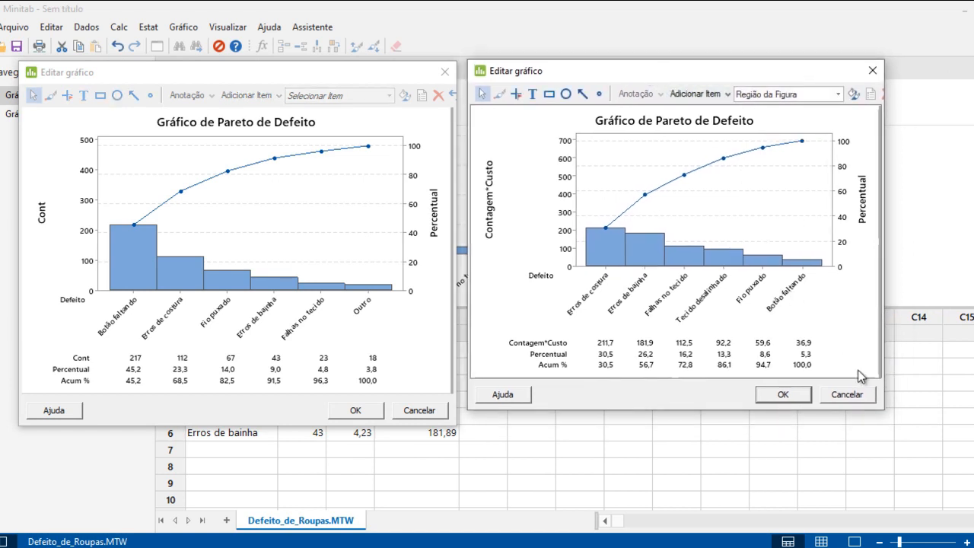
drag(877, 411, 925, 440)
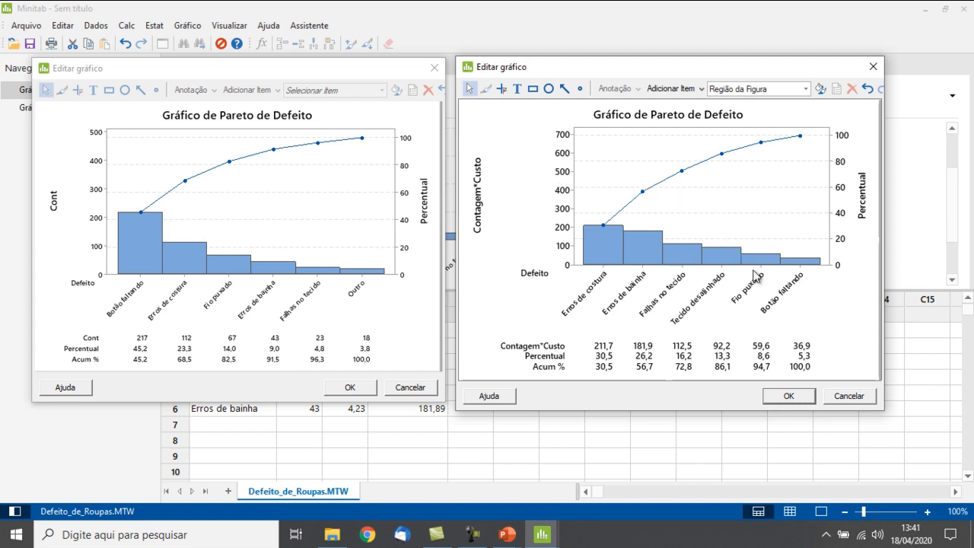
- Switch to the PowerPoint slide show and advance from Exemplo 1 to the Exemplo 2 slide on paint defects
key(alt+Tab)
key(alt+Tab)
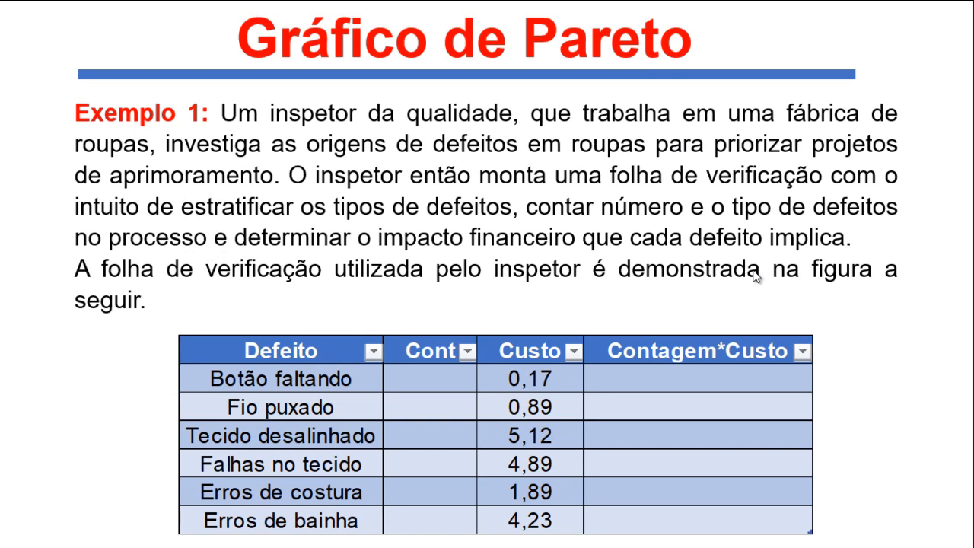
key(Right)
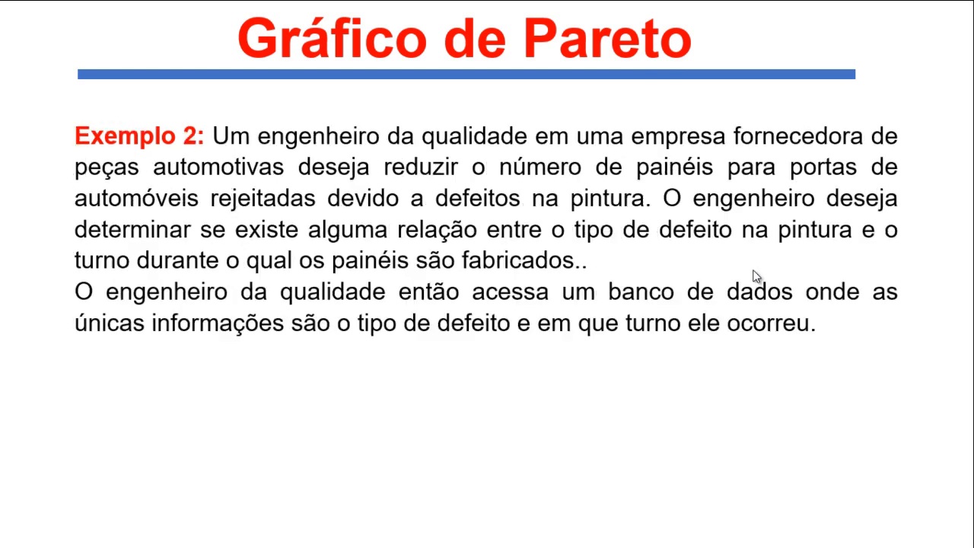
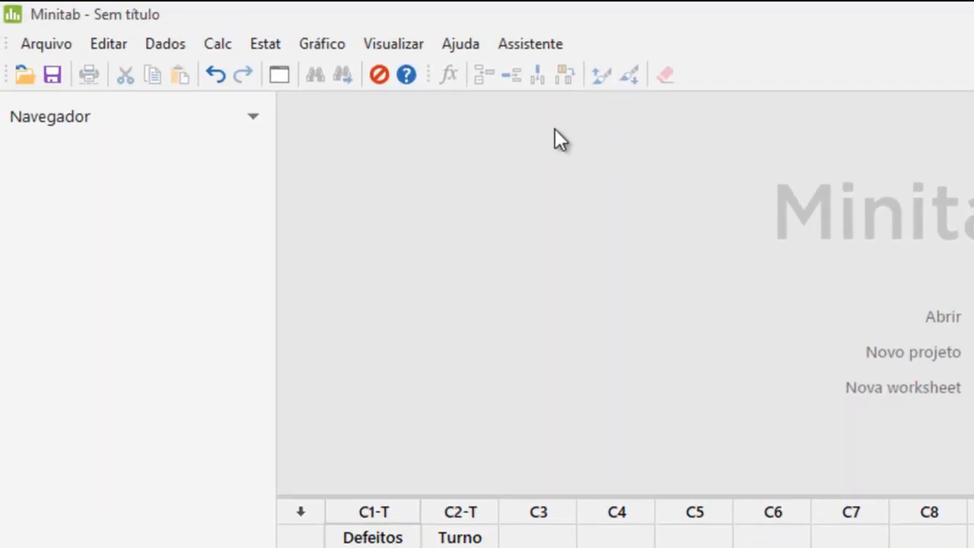
- Create a Pareto chart of the Defeitos column in Defeitos_Pintura.MTW, leaving the frequencies and by-variable empty
click(268, 45)
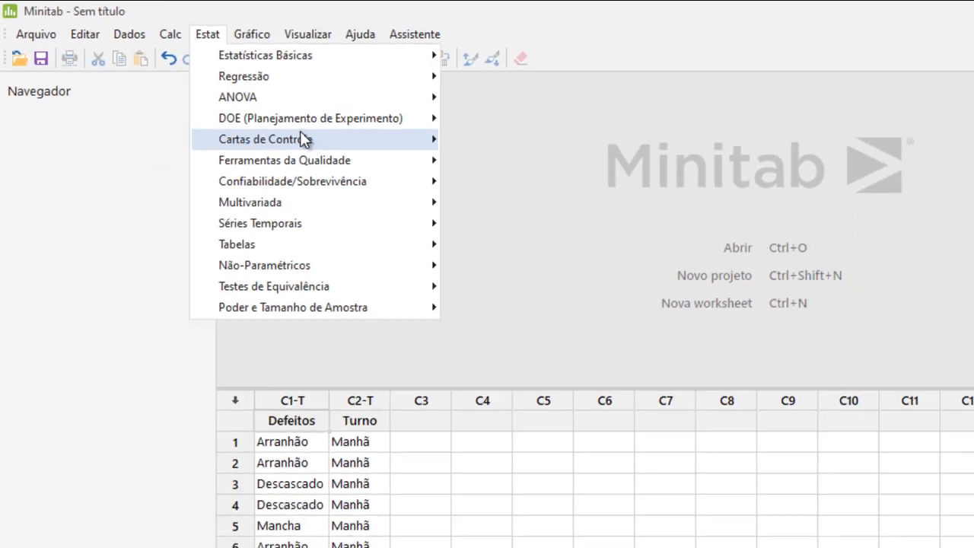
mouse_move(400, 183)
mouse_move(295, 160)
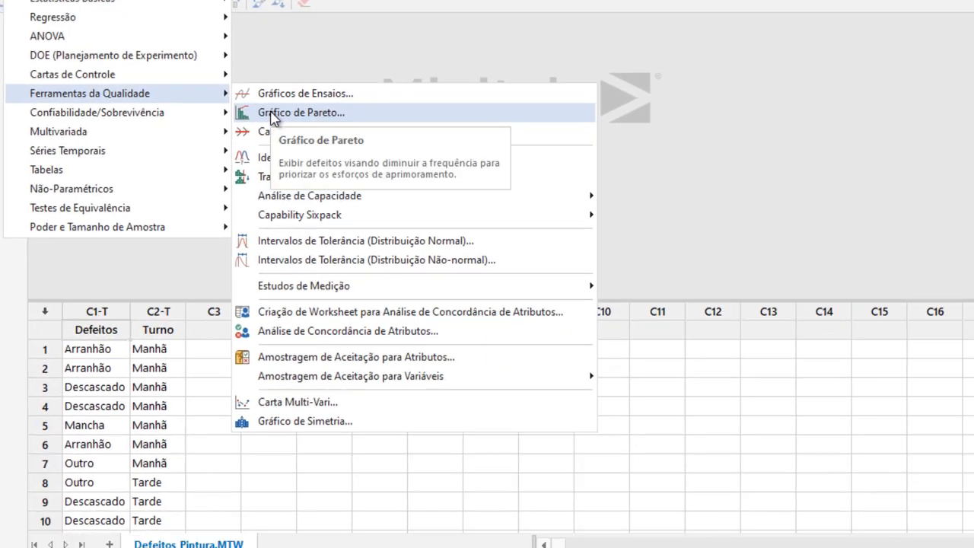
click(273, 114)
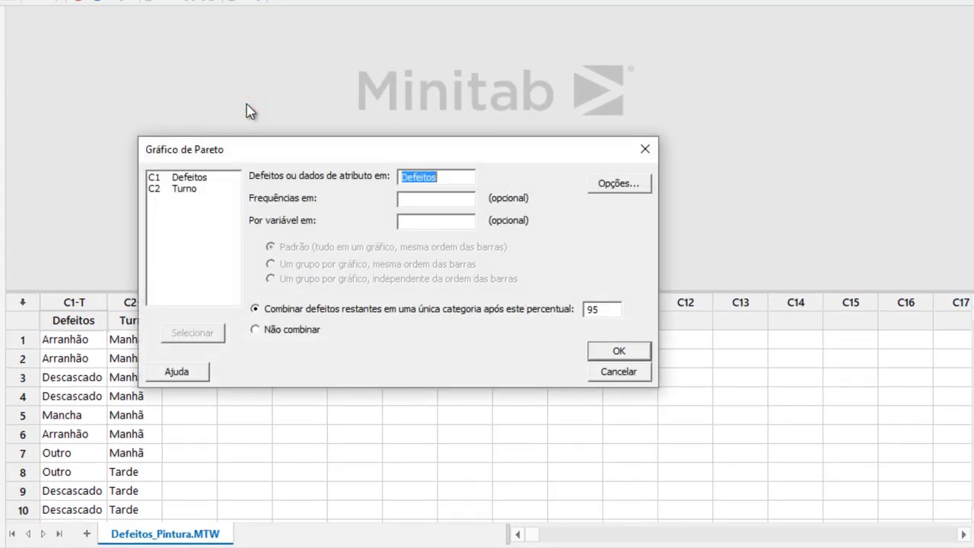
key(BackSpace)
double_click(174, 177)
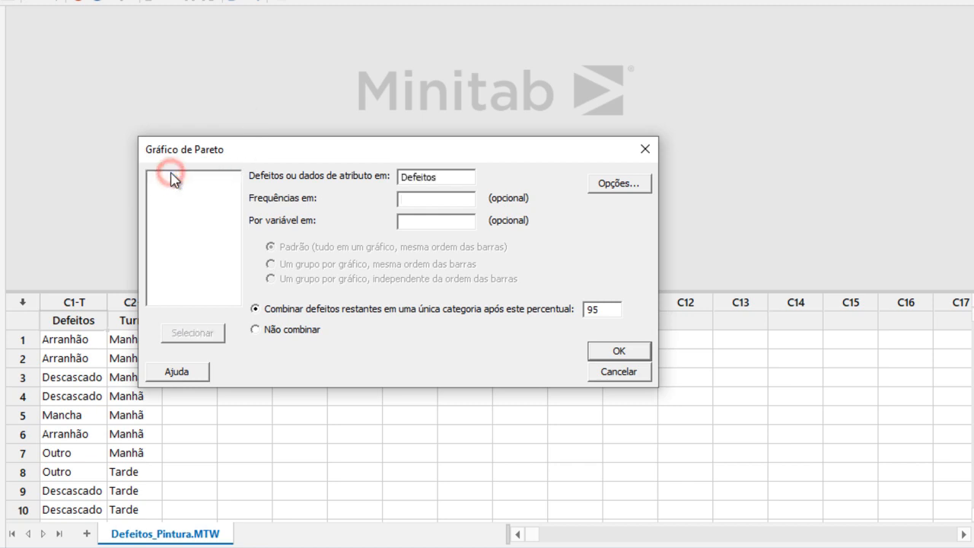
click(404, 199)
drag(230, 156, 266, 150)
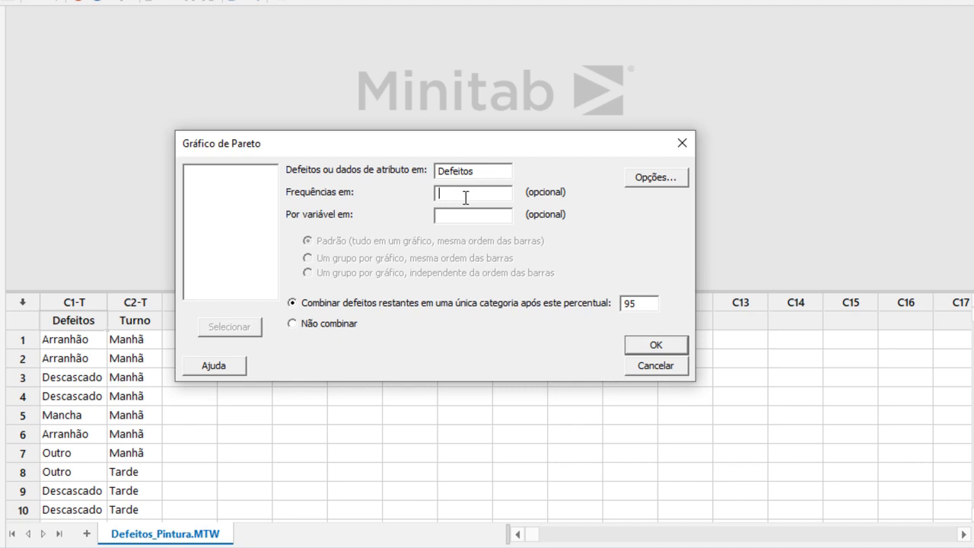
click(651, 349)
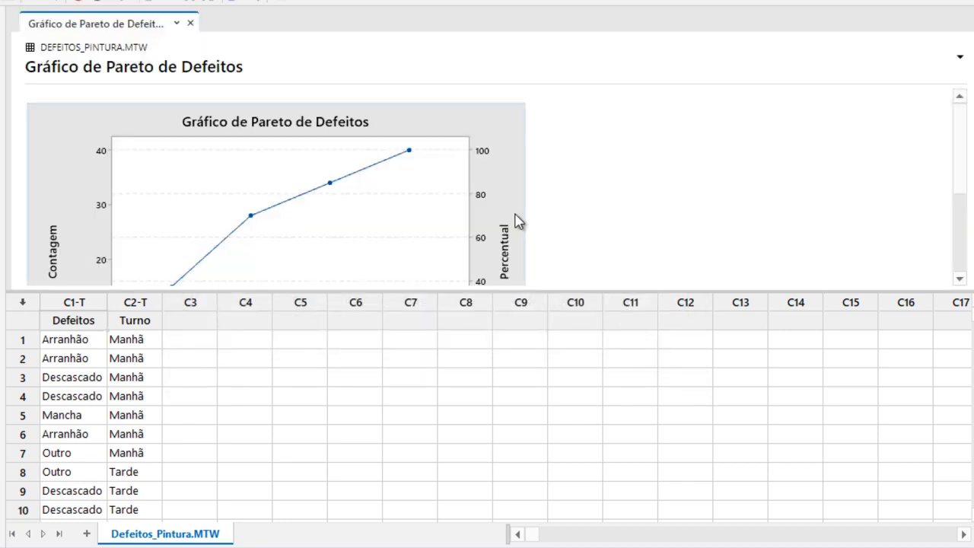
- Open the Defeitos Pareto chart for editing, give its figure region a custom white background fill and accept the edited chart
double_click(511, 197)
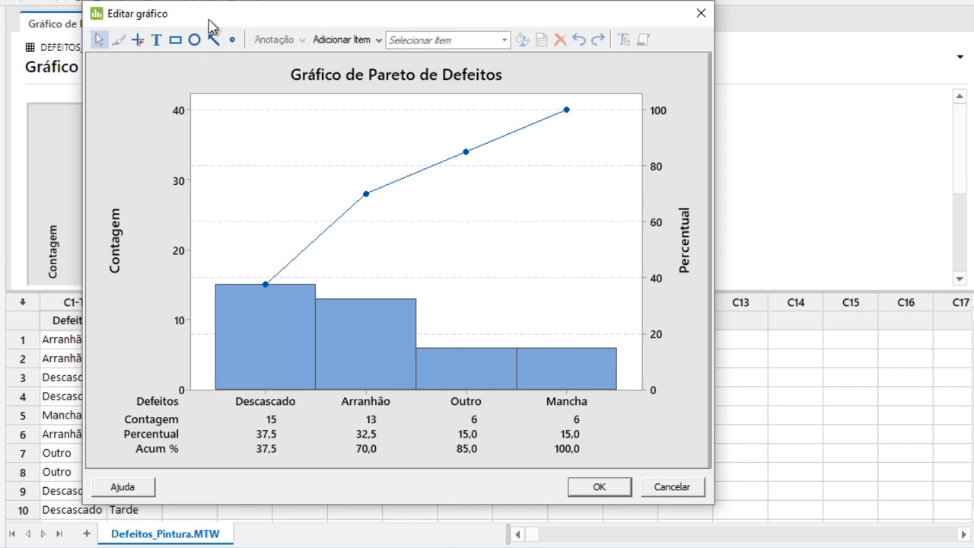
drag(225, 19, 253, 18)
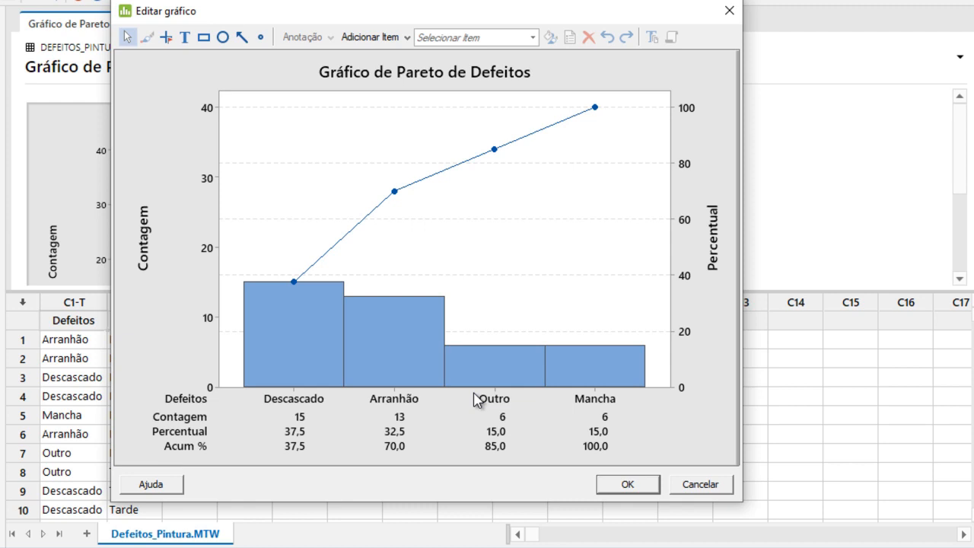
double_click(720, 71)
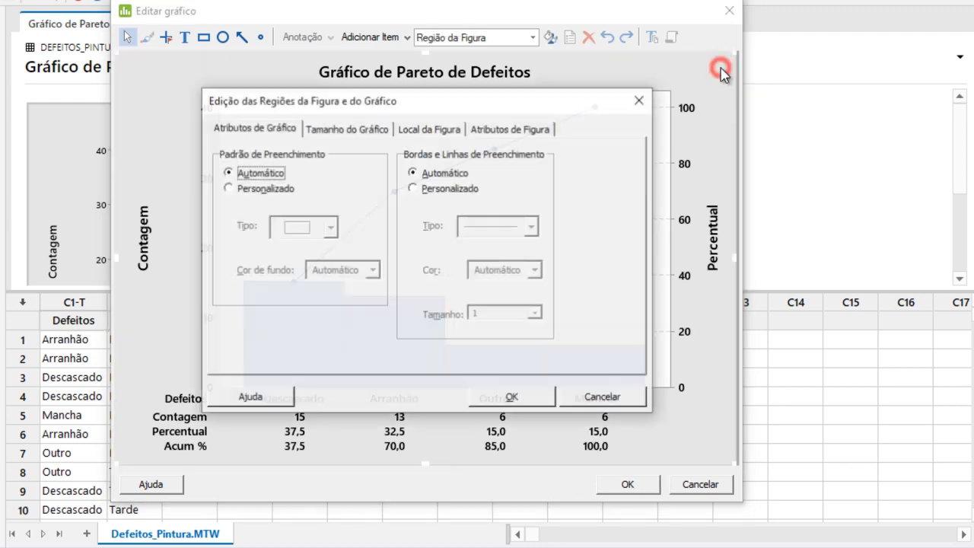
click(229, 188)
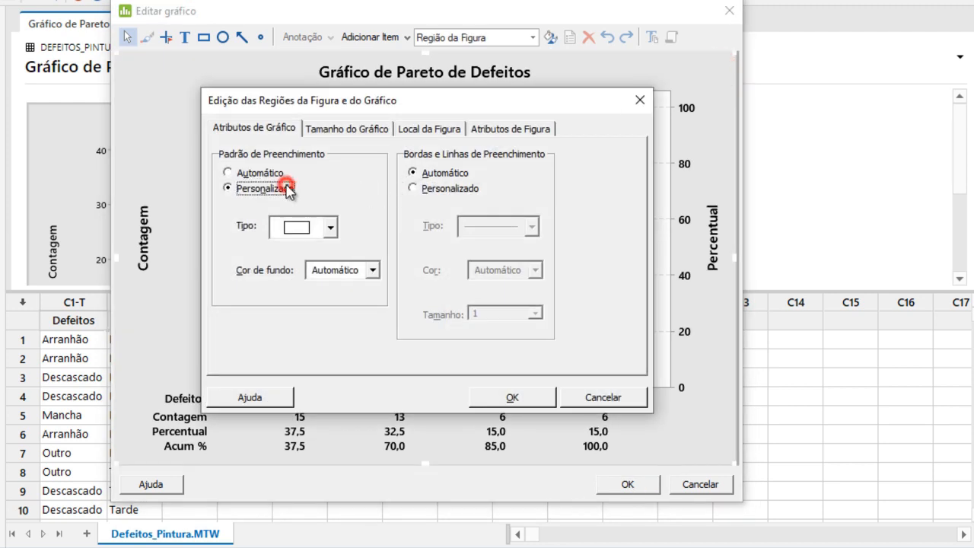
click(320, 268)
click(314, 457)
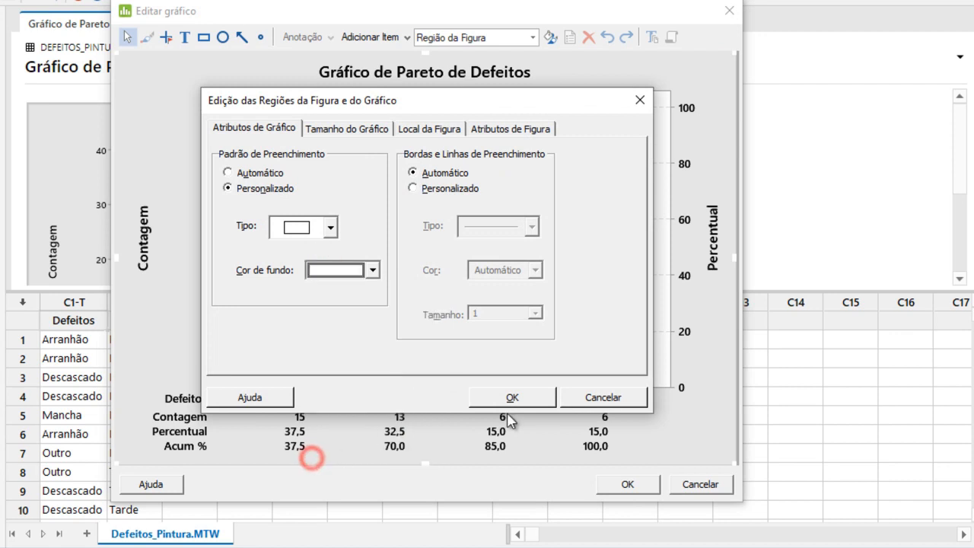
click(512, 395)
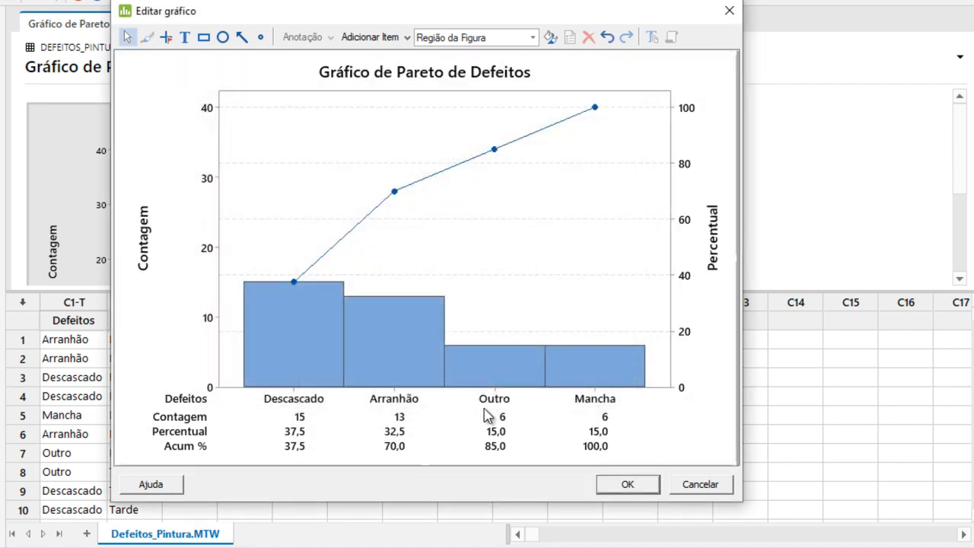
mouse_move(433, 392)
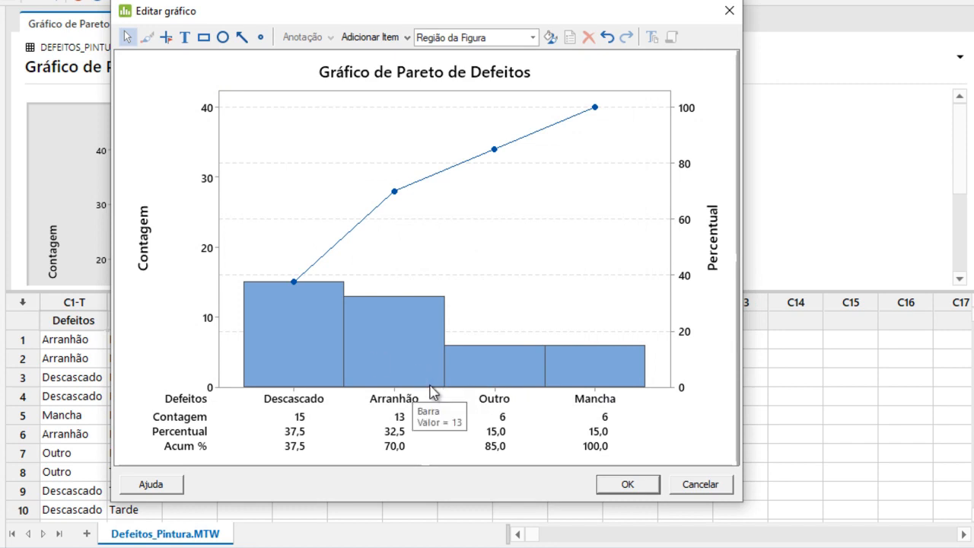
mouse_move(298, 340)
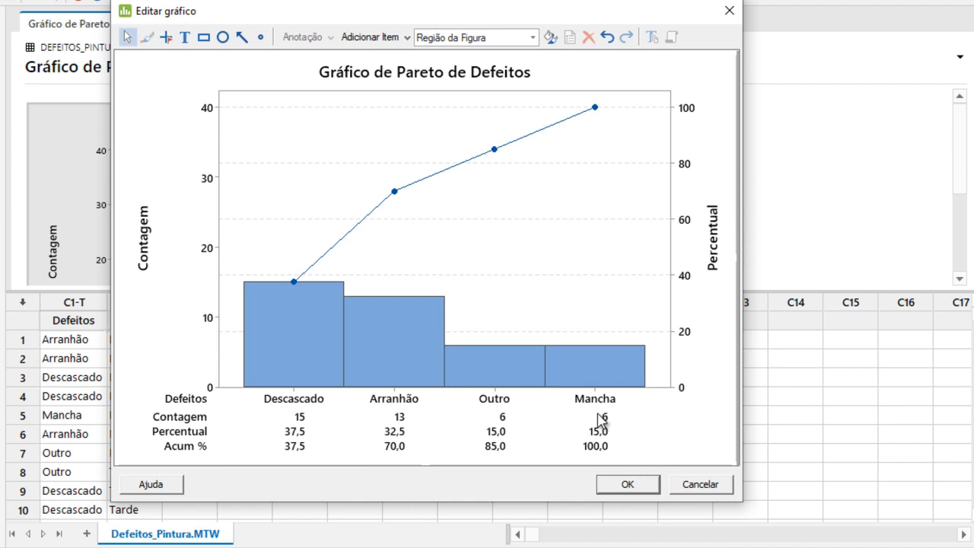
click(626, 485)
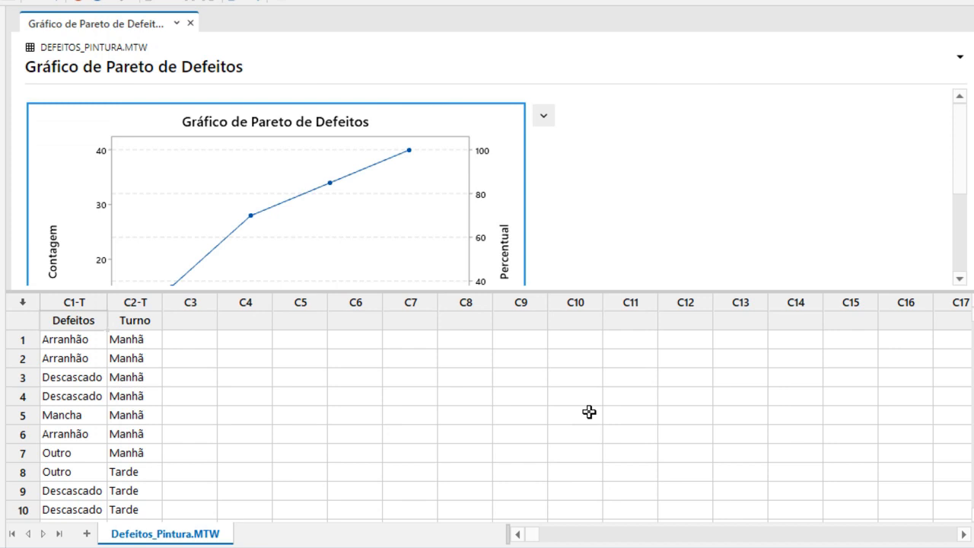
- Create another Pareto chart of Defeitos with Turno as the by-variable, keeping all groups in one graph with the same bar order
key(ctrl+e)
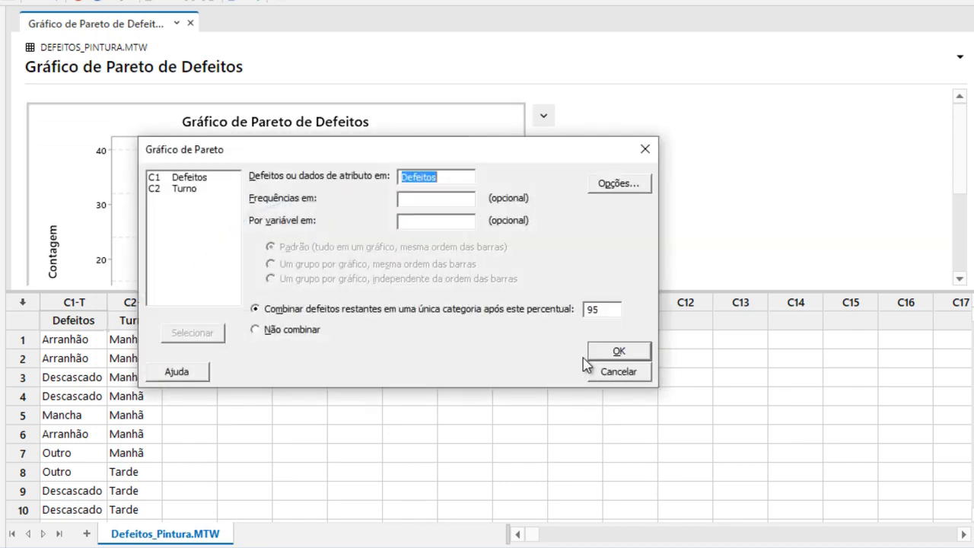
click(465, 182)
click(432, 201)
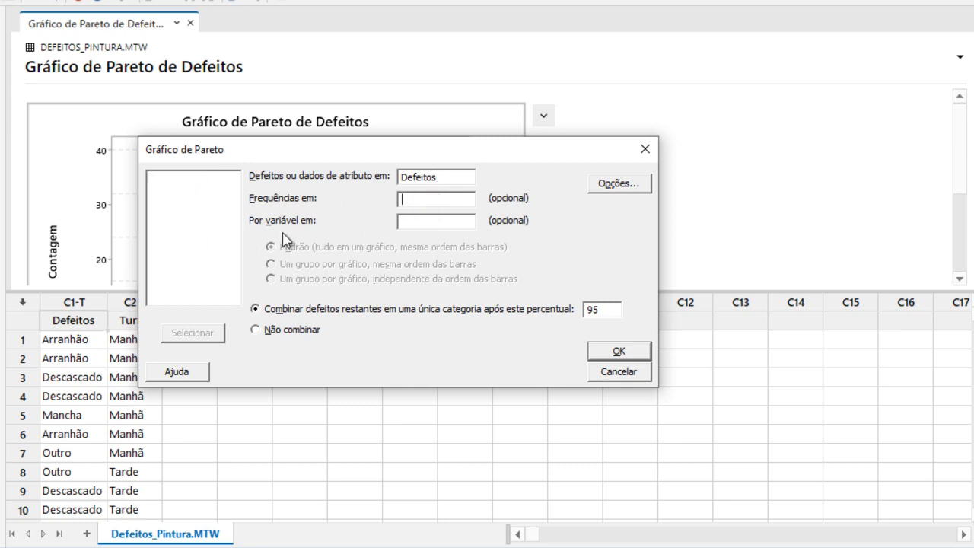
click(427, 220)
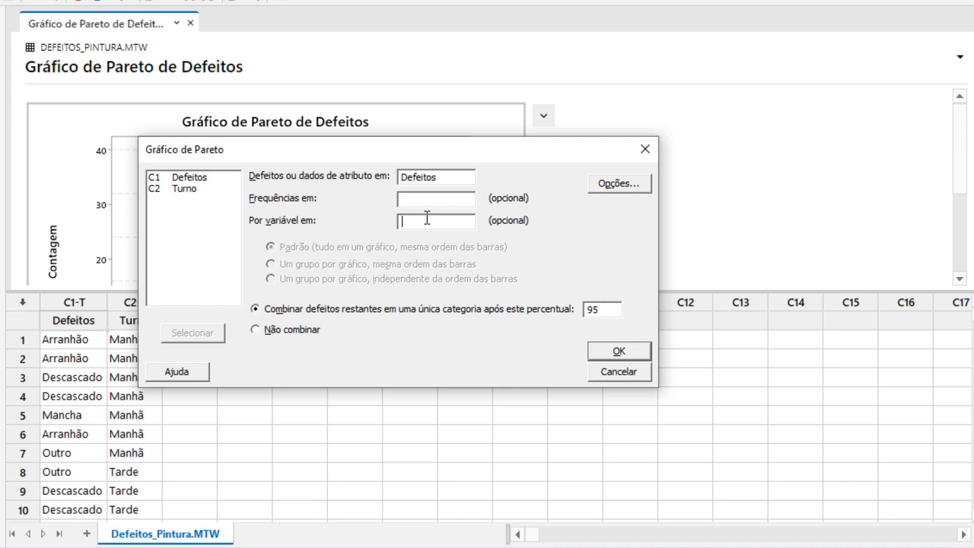
double_click(207, 189)
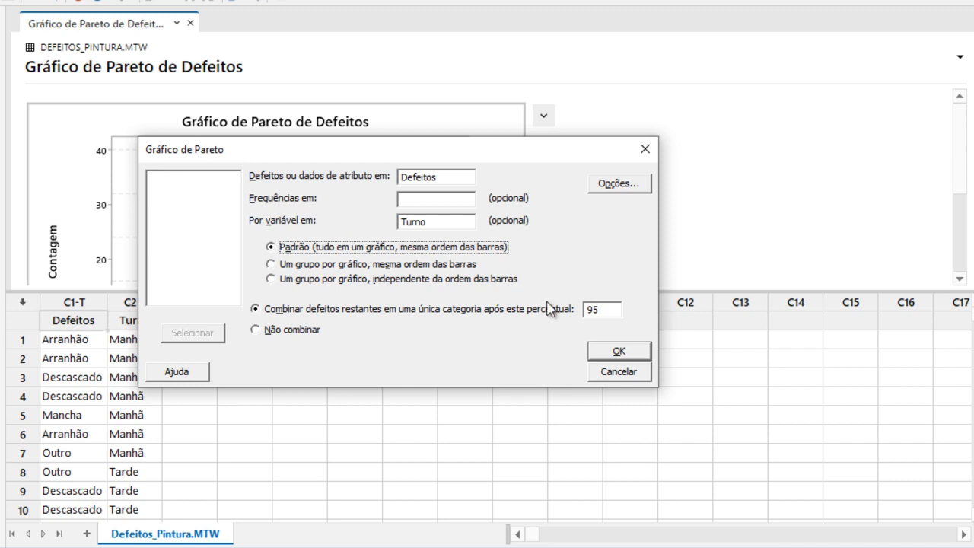
click(617, 352)
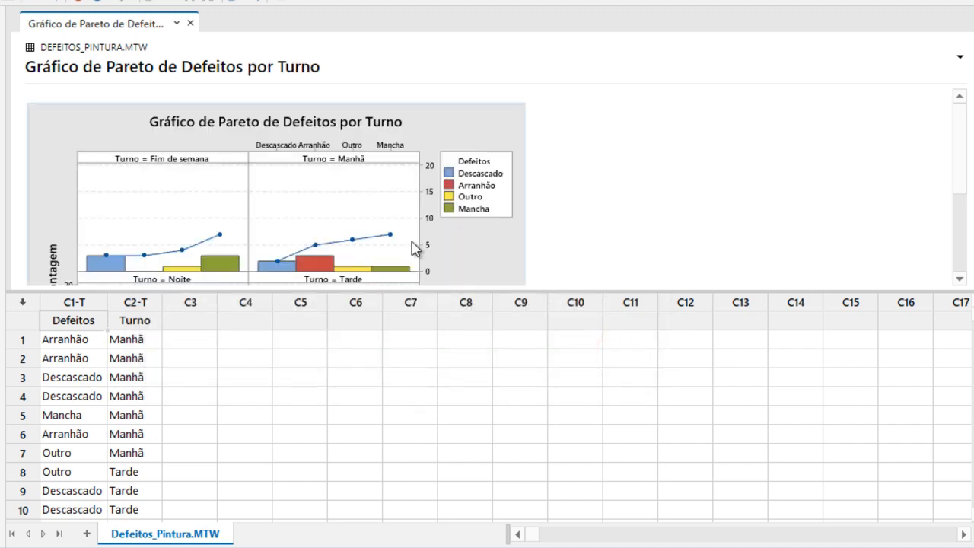
- Open the Pareto chart of Defeitos por Turno for editing and give its figure region a custom white background fill
double_click(436, 139)
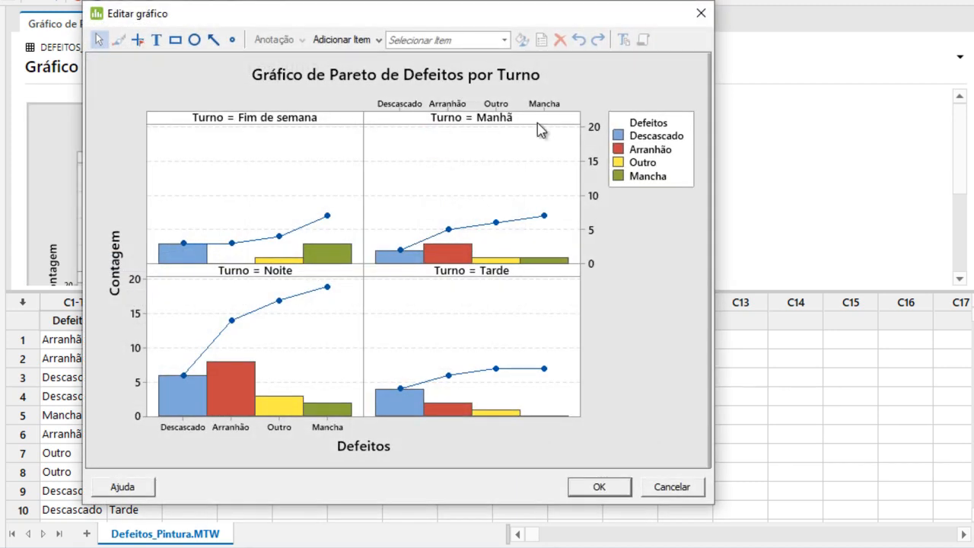
click(627, 76)
double_click(628, 76)
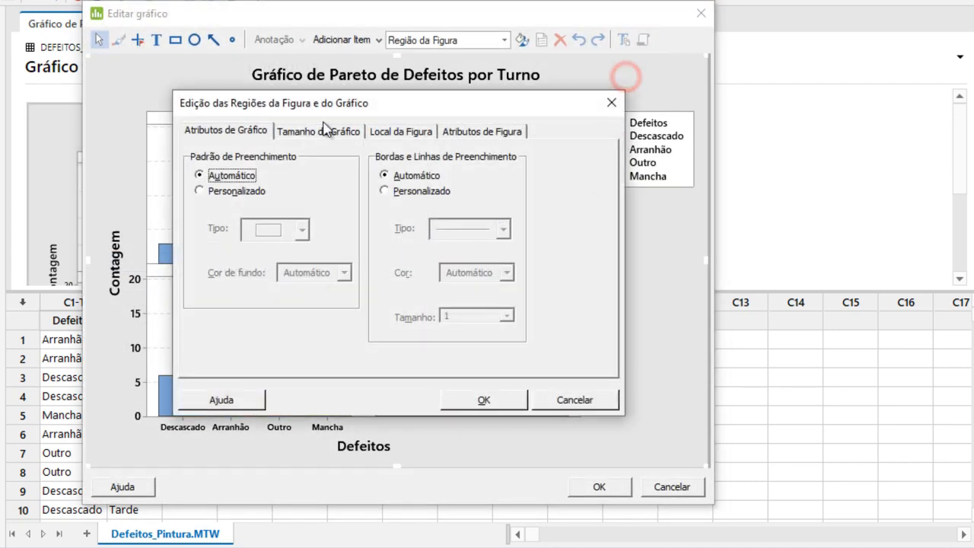
click(199, 191)
click(308, 273)
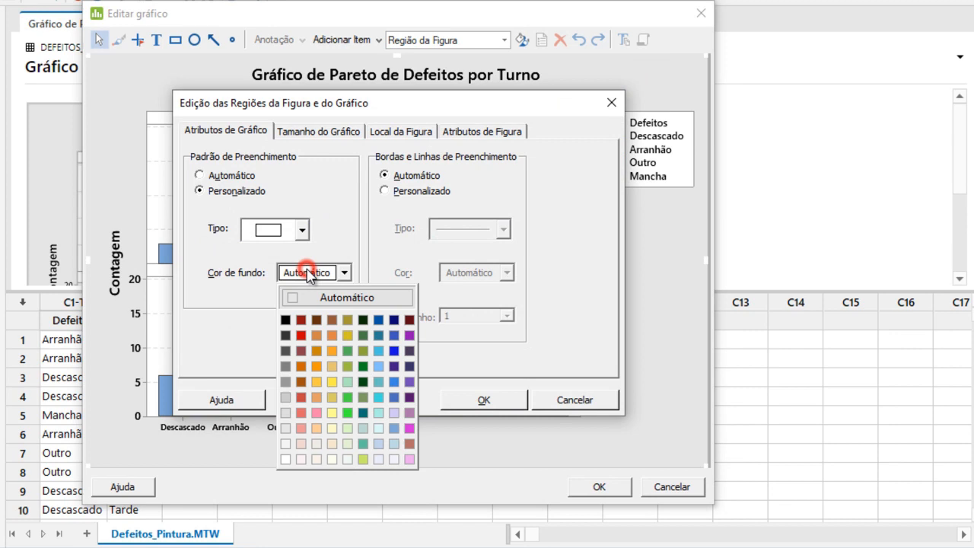
click(285, 459)
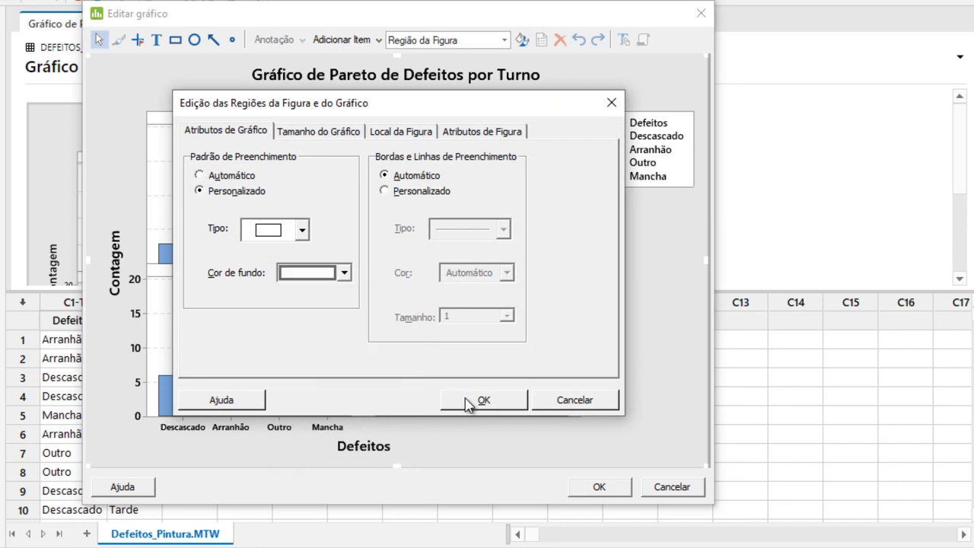
click(466, 402)
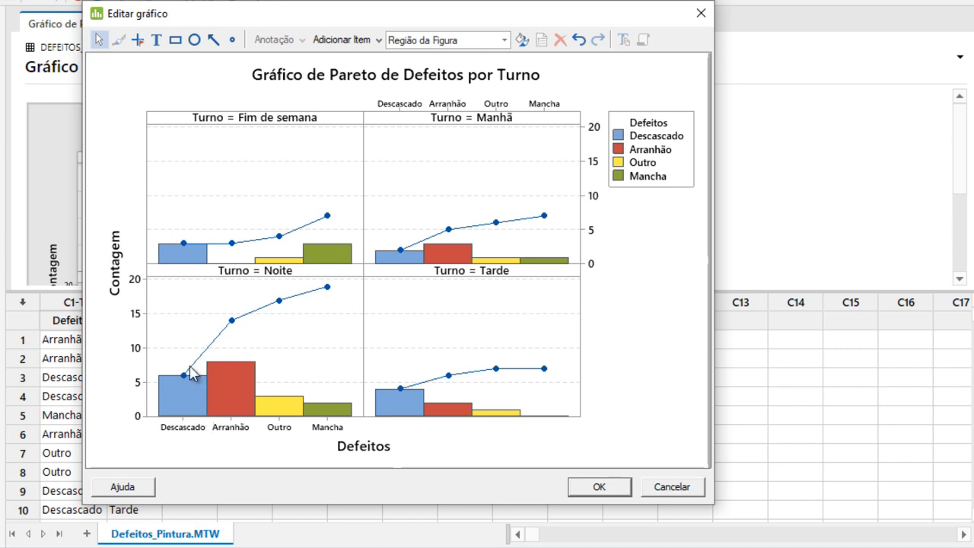
- Open the overall Defeitos Pareto chart in a smaller editing window placed beside the Defeitos por Turno chart to compare their bars
mouse_move(191, 373)
drag(550, 11, 765, 0)
click(83, 95)
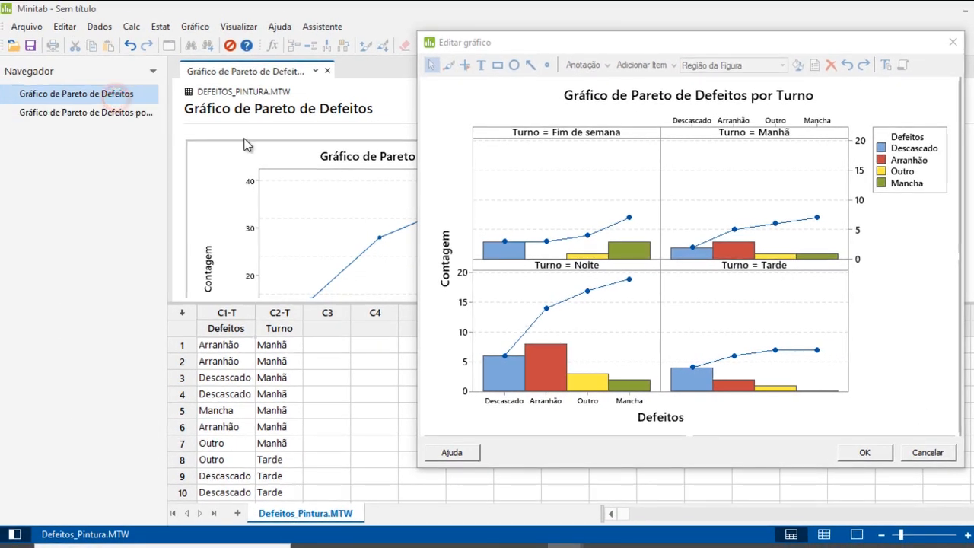
double_click(239, 162)
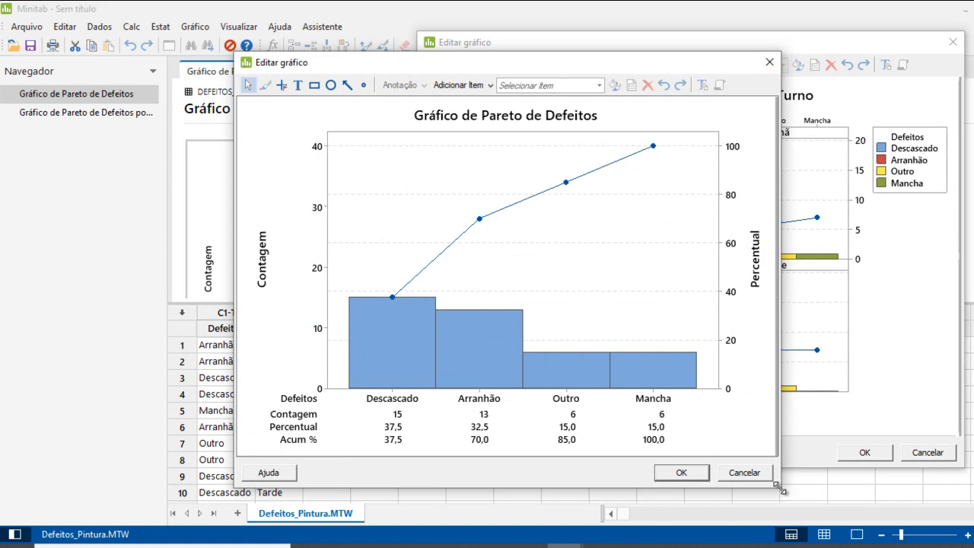
drag(778, 486, 659, 408)
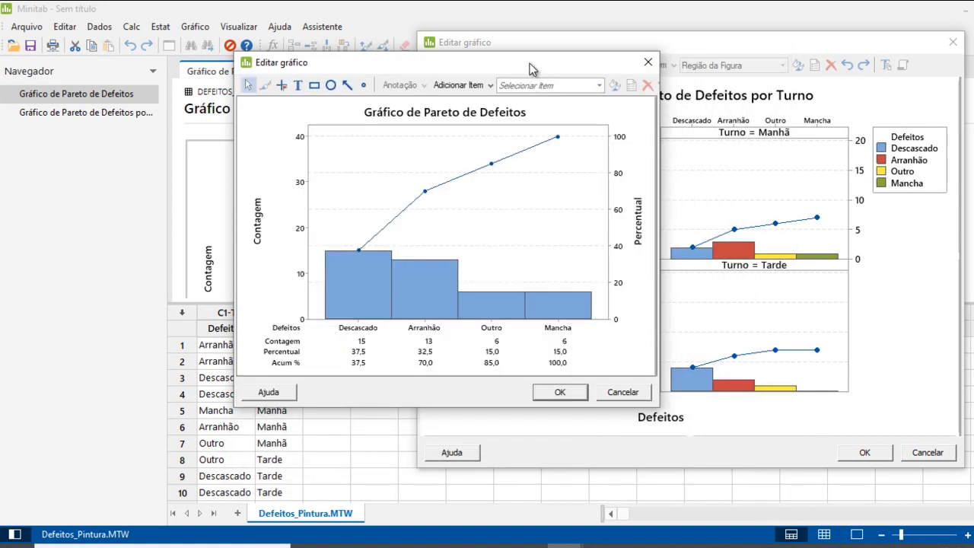
drag(532, 69, 309, 54)
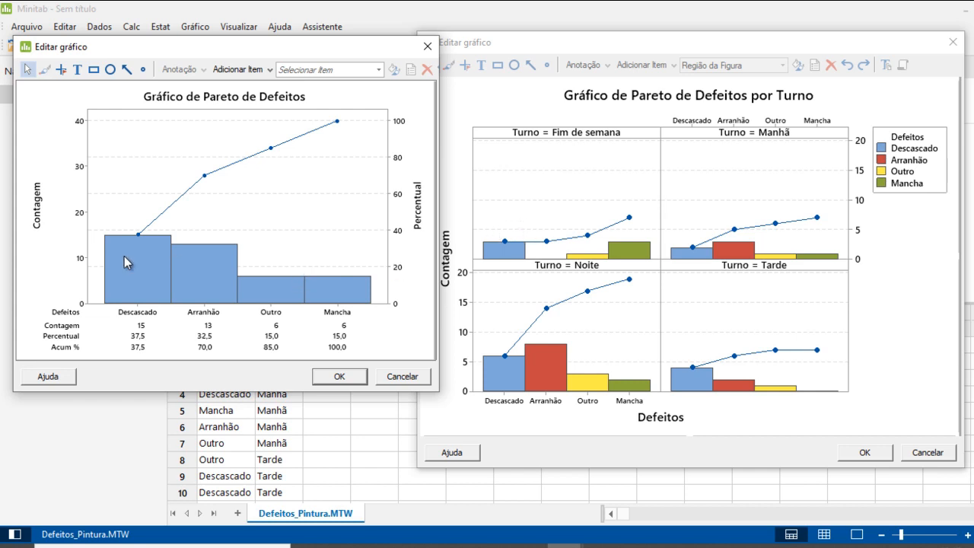
mouse_move(122, 259)
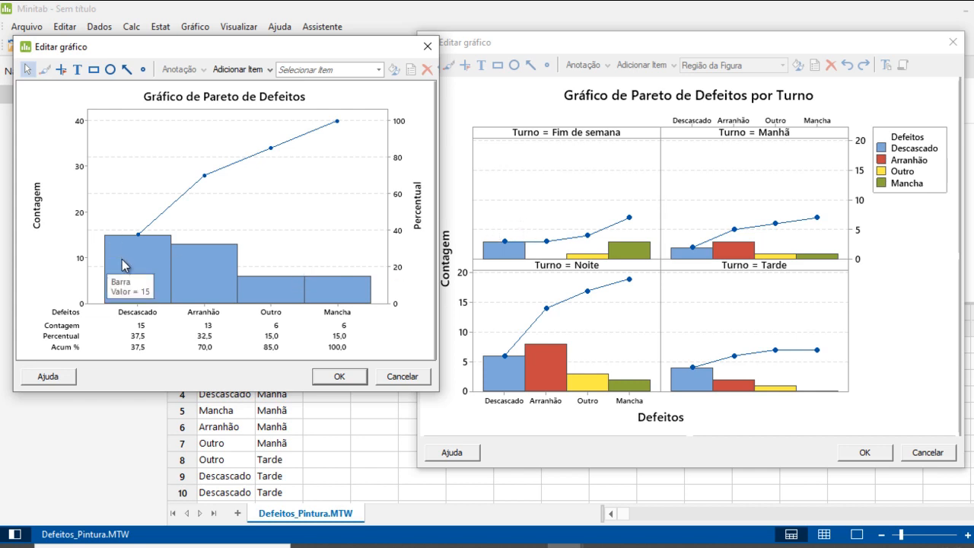